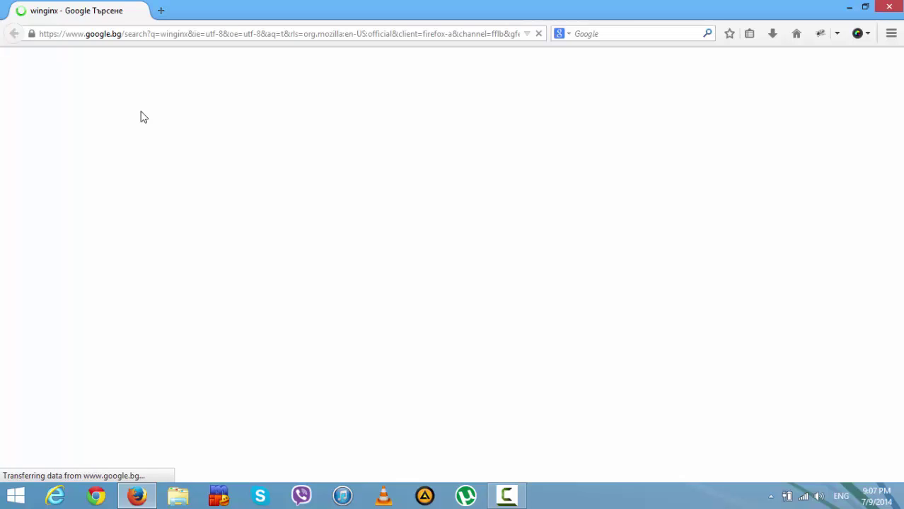
# - Get winginx-setup.exe from winginx.com's Download page and save it to the Desktop
pyautogui.click(120, 233)
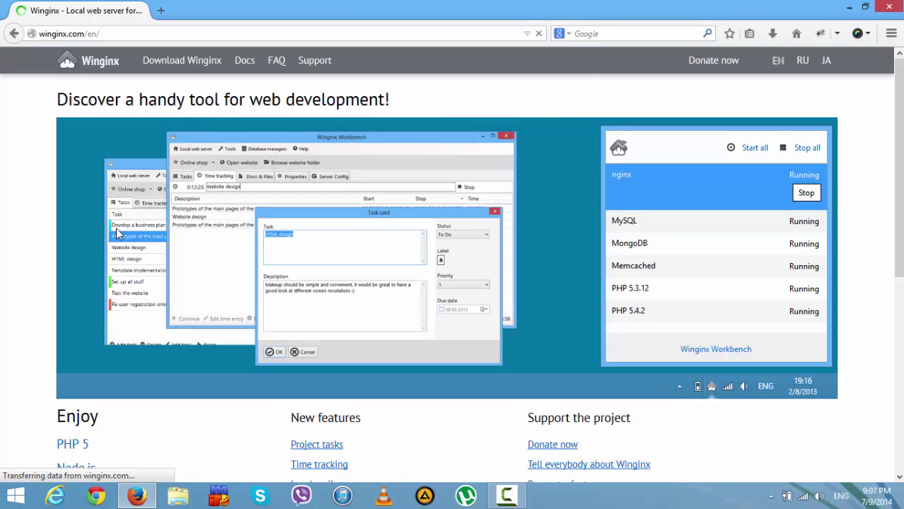
pyautogui.click(158, 62)
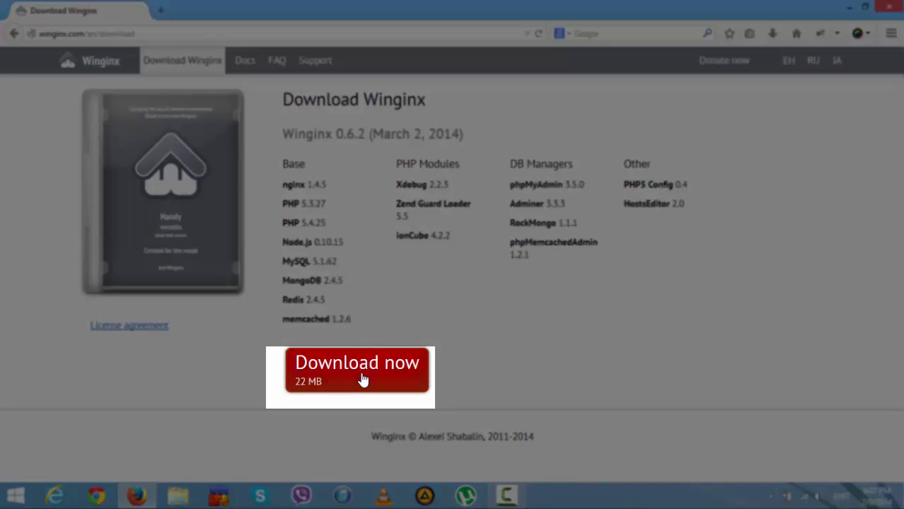
pyautogui.click(362, 379)
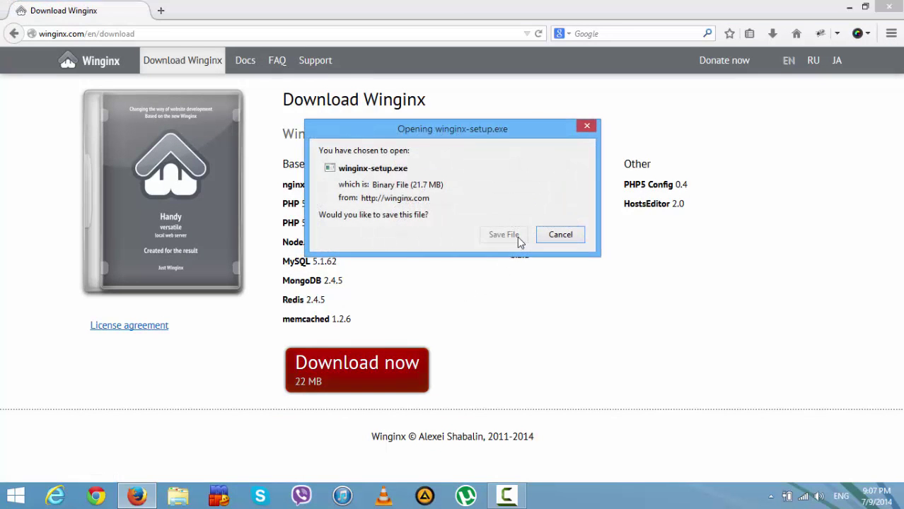
pyautogui.click(503, 235)
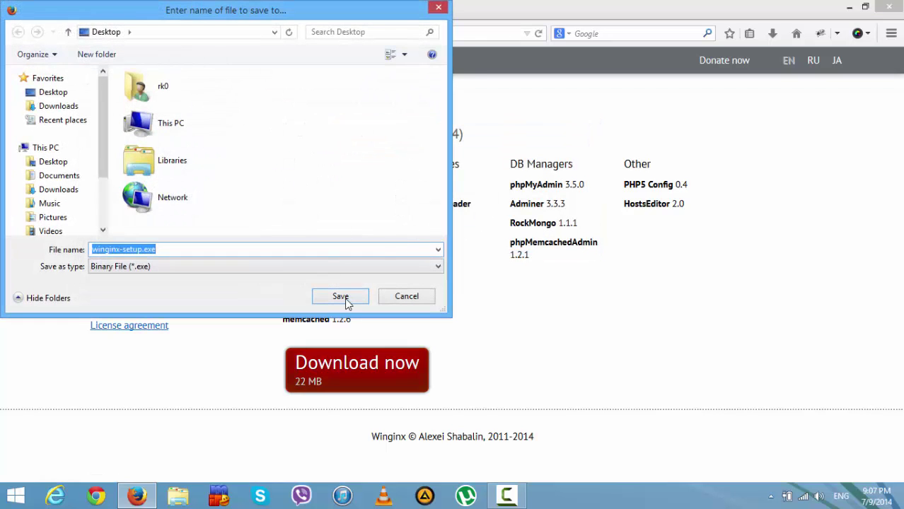
pyautogui.click(340, 297)
# - Go to github.com, search for 'gazelle' and open the WhatCD/Gazelle repository
pyautogui.click(239, 34)
pyautogui.write('g')
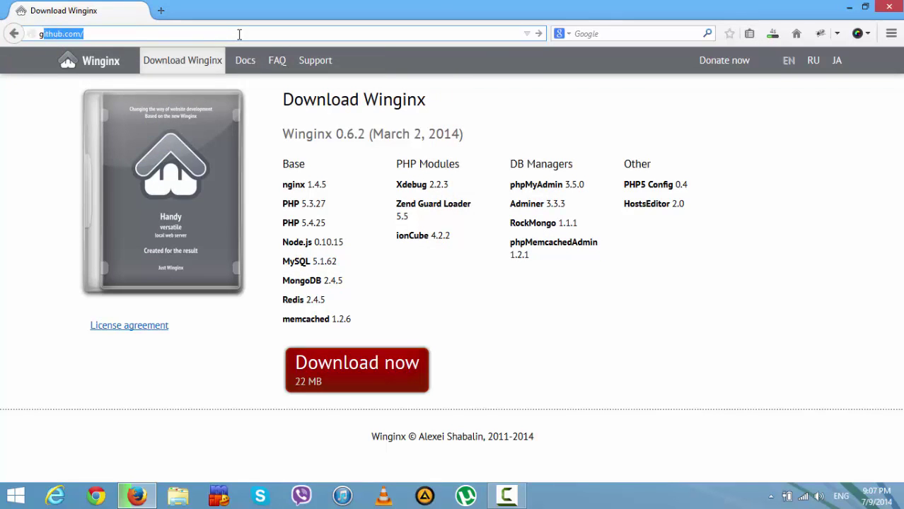
pyautogui.write('ithub.com/')
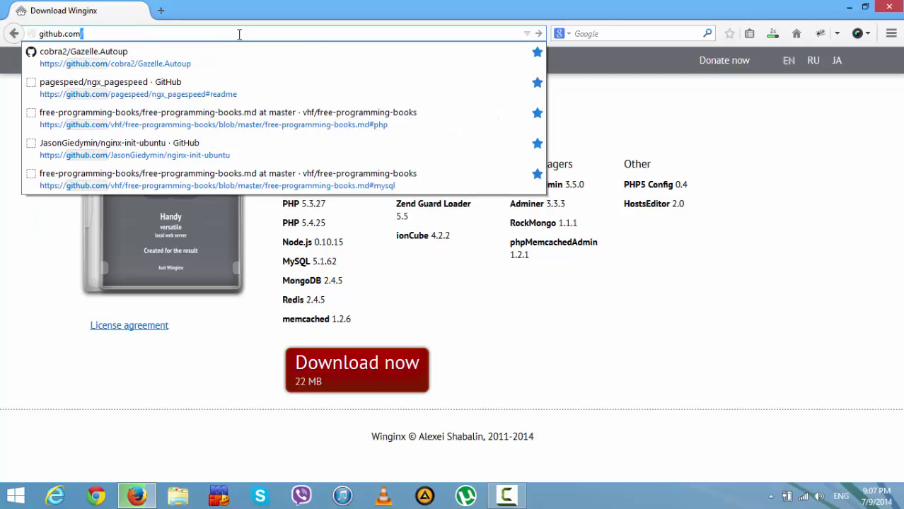
pyautogui.press('Return')
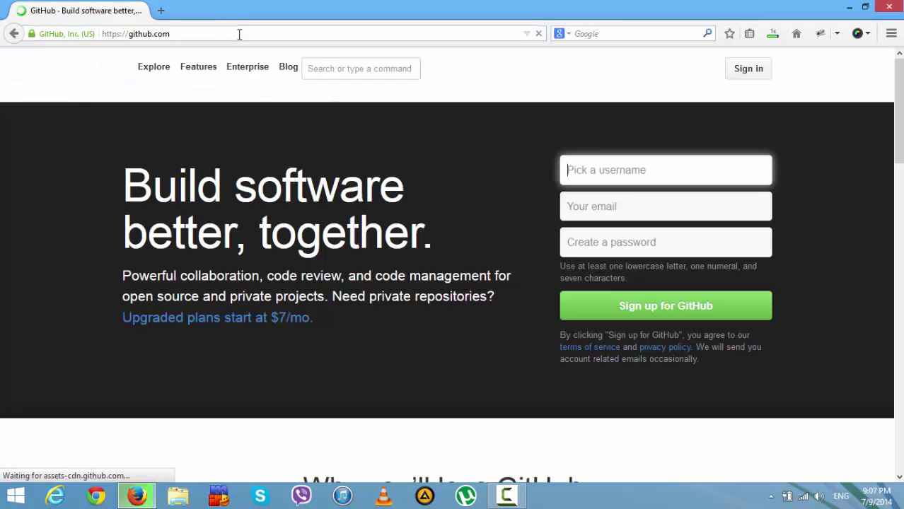
pyautogui.click(257, 68)
pyautogui.write('gazell')
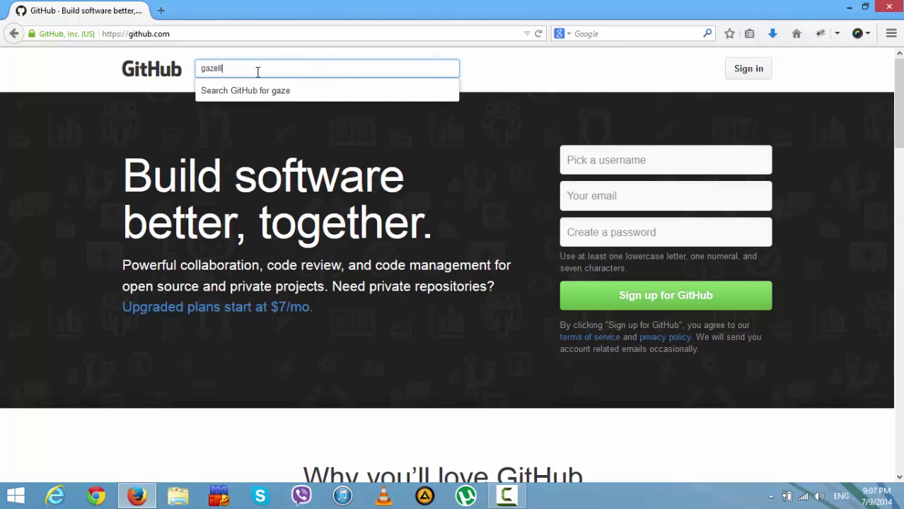
pyautogui.write('e')
pyautogui.press('Return')
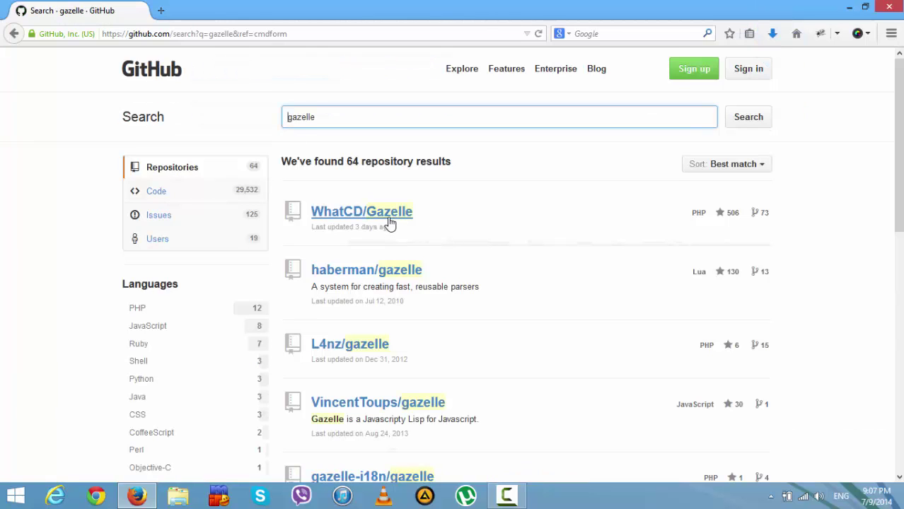
pyautogui.click(389, 219)
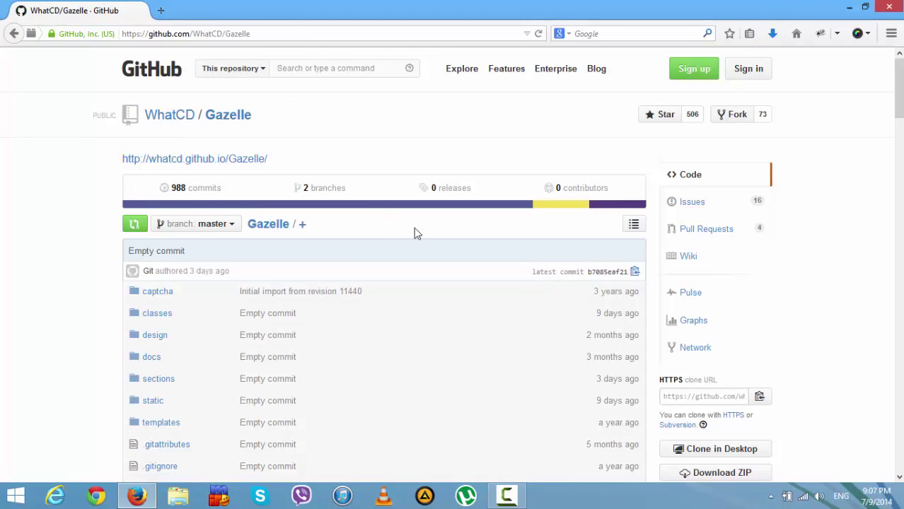
# - Download the repository as Gazelle-master.zip and save it to the desktop
pyautogui.scroll(-4, 778, 322)
pyautogui.click(721, 325)
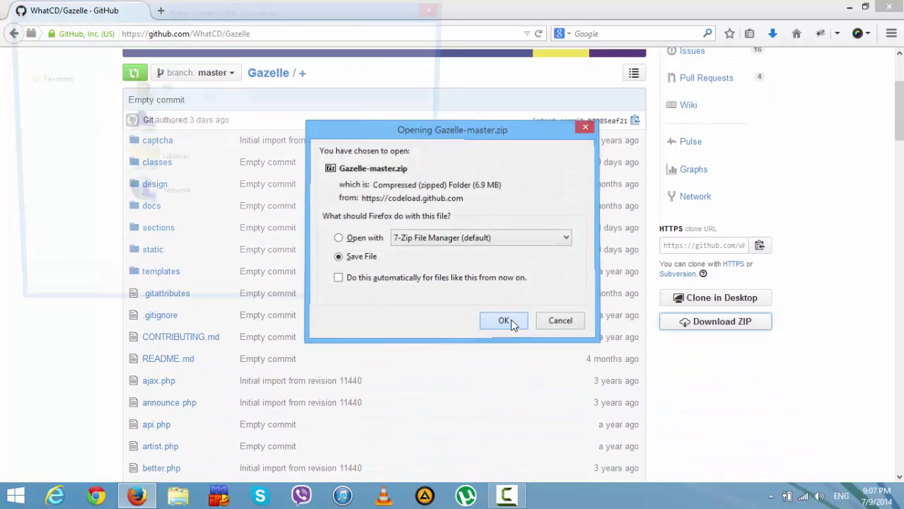
pyautogui.click(506, 321)
pyautogui.click(356, 299)
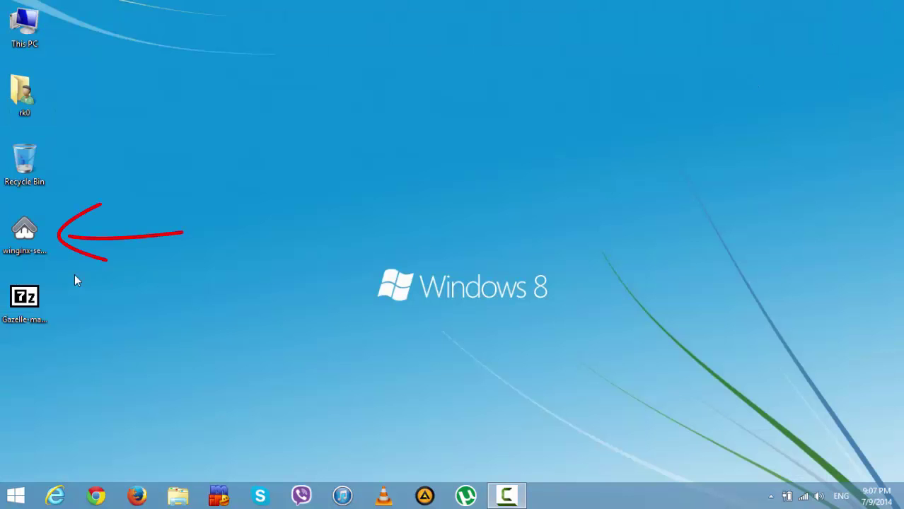
# - Run winginx-setup in English, keeping C:\Winginx, default components, Start Menu folder and shortcuts, then launch Winginx
pyautogui.doubleClick(31, 242)
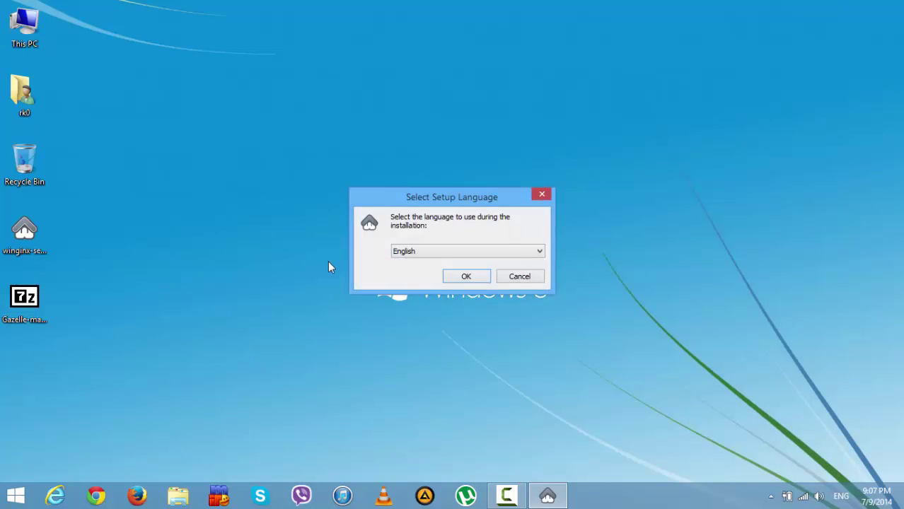
pyautogui.click(474, 276)
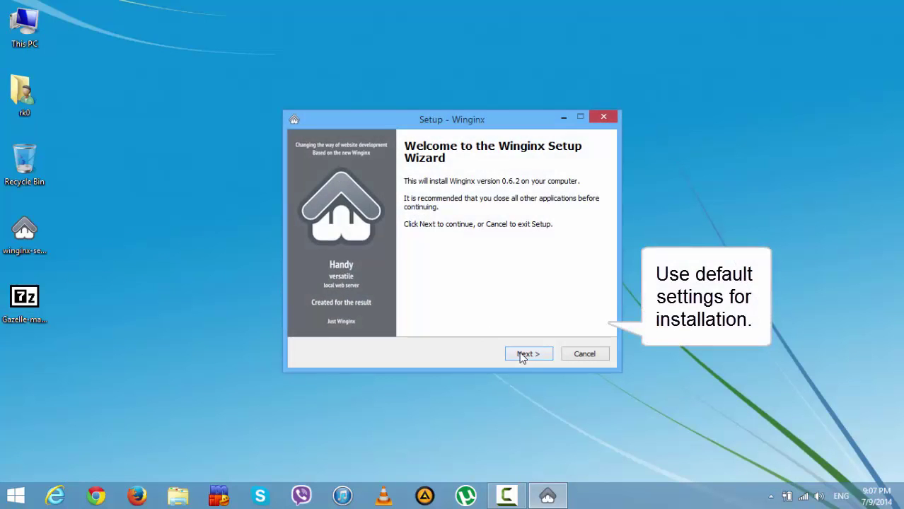
pyautogui.click(525, 353)
pyautogui.click(527, 353)
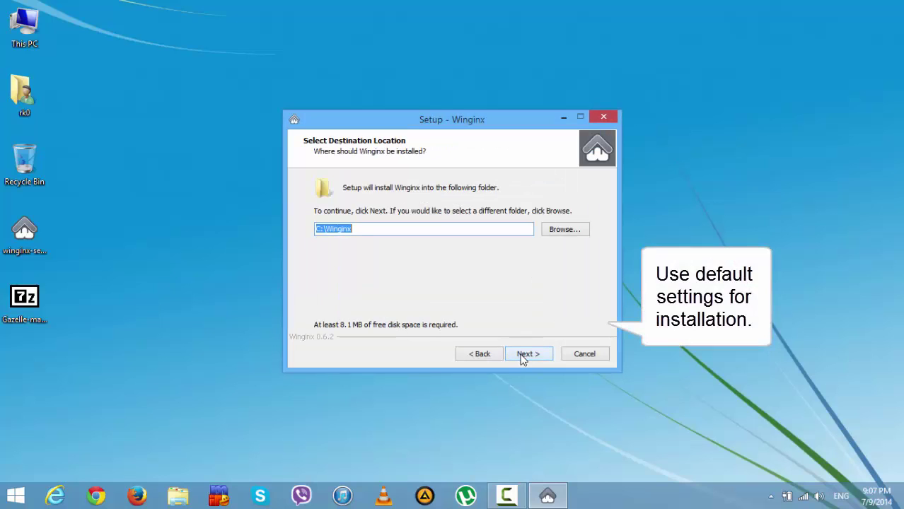
pyautogui.click(527, 354)
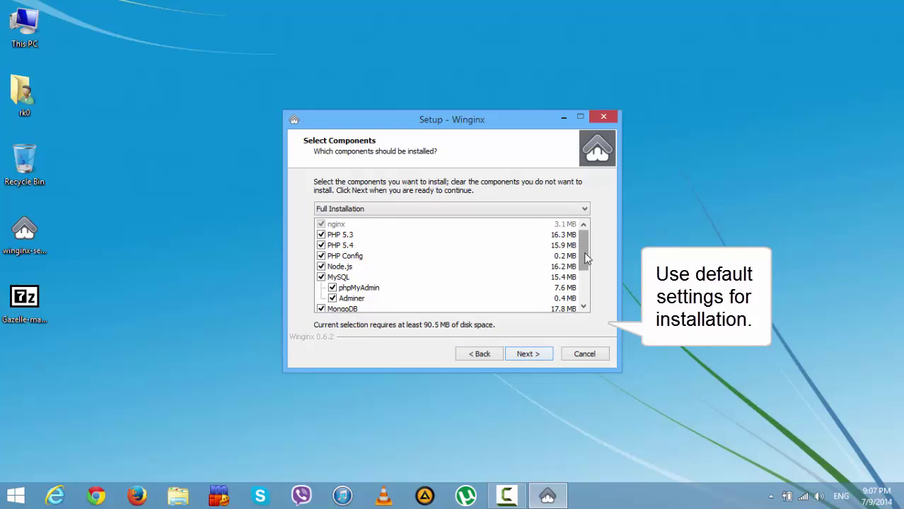
pyautogui.moveTo(586, 260); pyautogui.dragTo(586, 291)
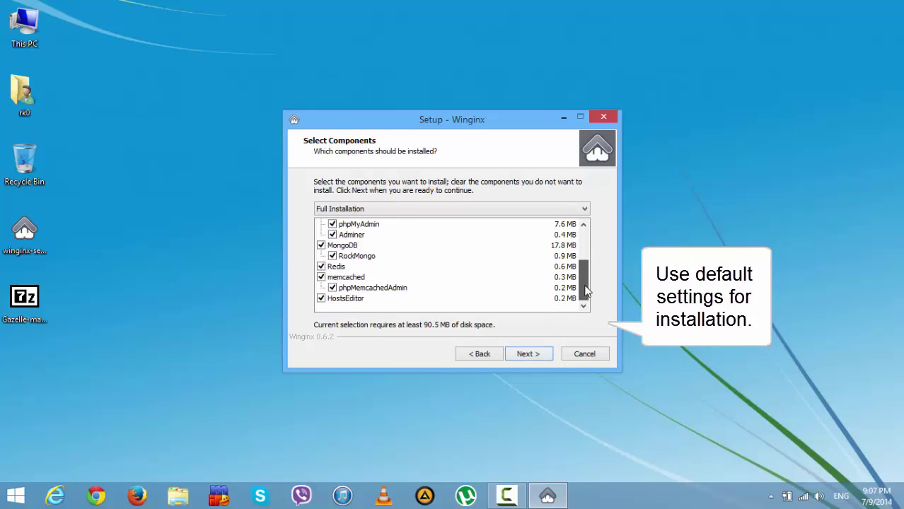
pyautogui.click(541, 355)
pyautogui.click(541, 356)
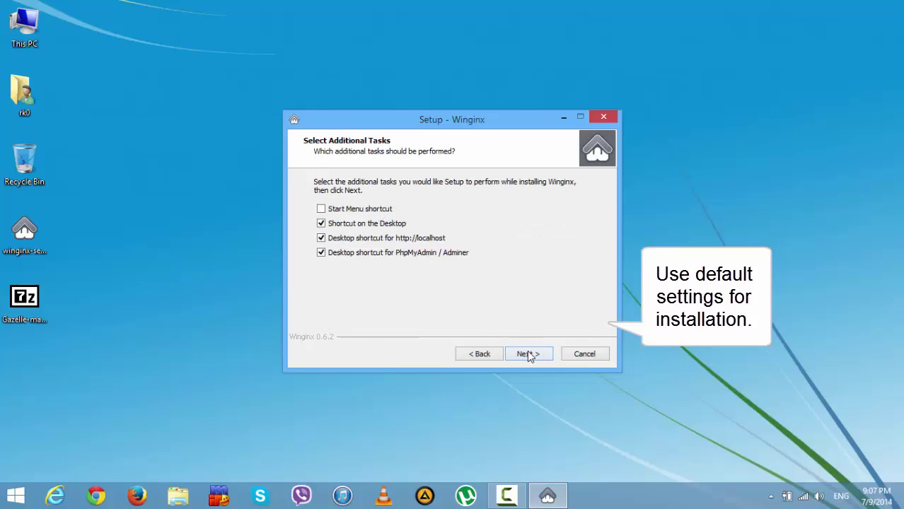
pyautogui.click(529, 354)
pyautogui.click(529, 355)
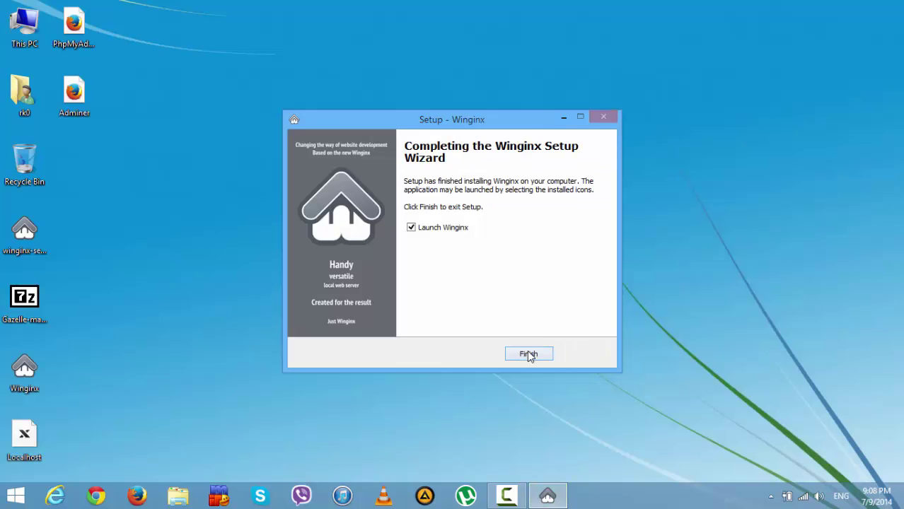
pyautogui.click(529, 356)
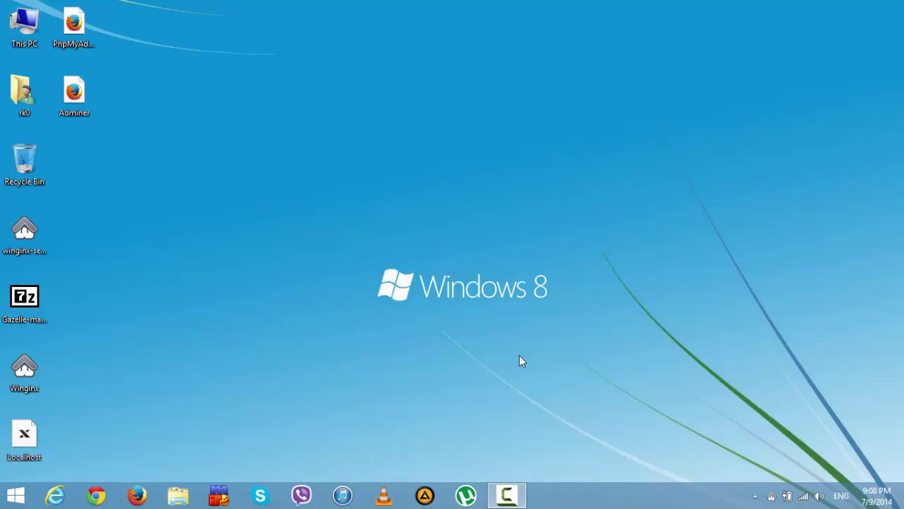
# - Start all Winginx services, allow memcached and redis through the firewall, then open Workbench
pyautogui.click(771, 497)
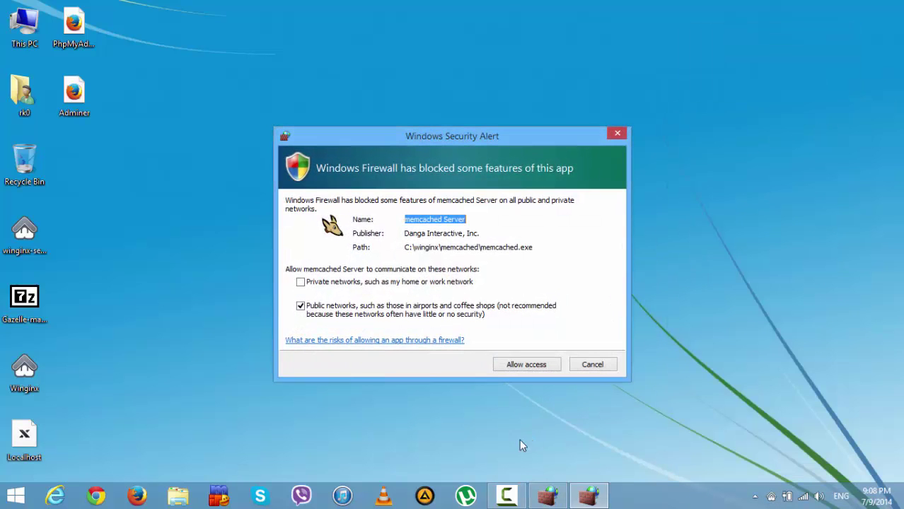
pyautogui.click(516, 364)
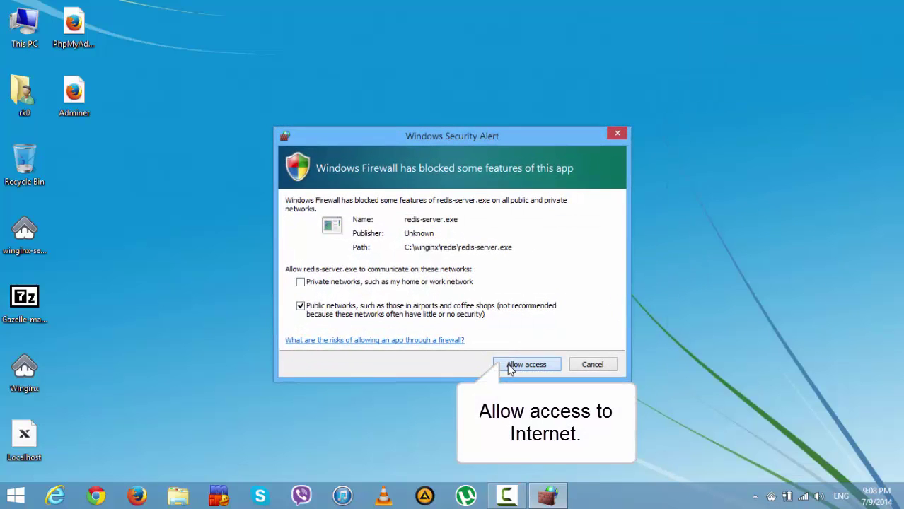
pyautogui.click(510, 365)
pyautogui.click(771, 496)
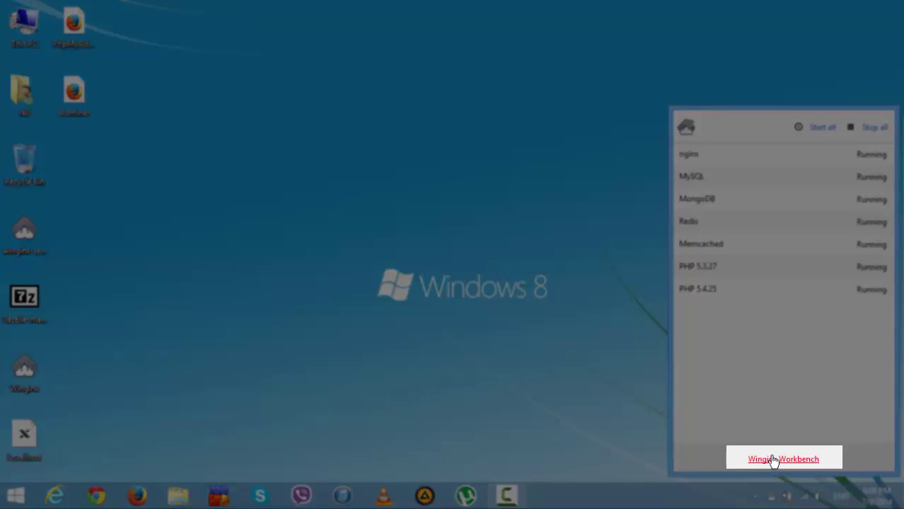
pyautogui.click(773, 460)
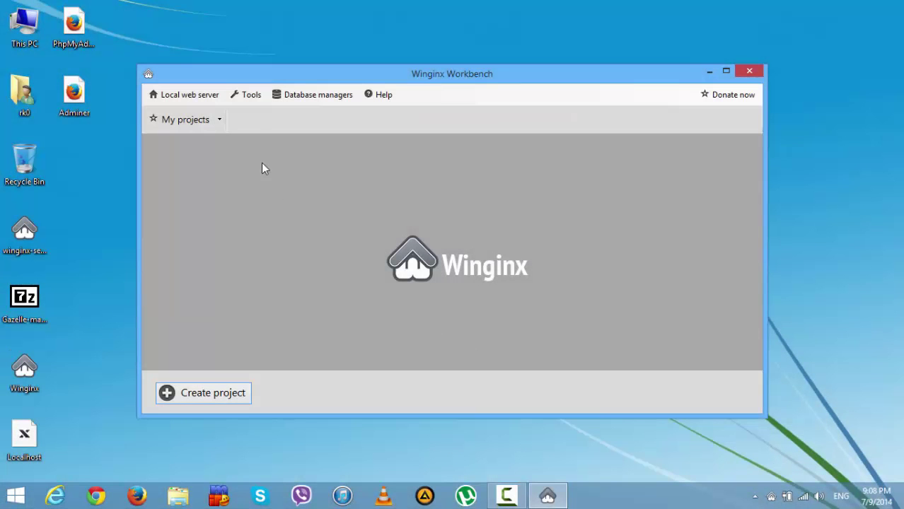
# - Set the localhost project's Server Config PHP Version to 5.4.25
pyautogui.click(215, 122)
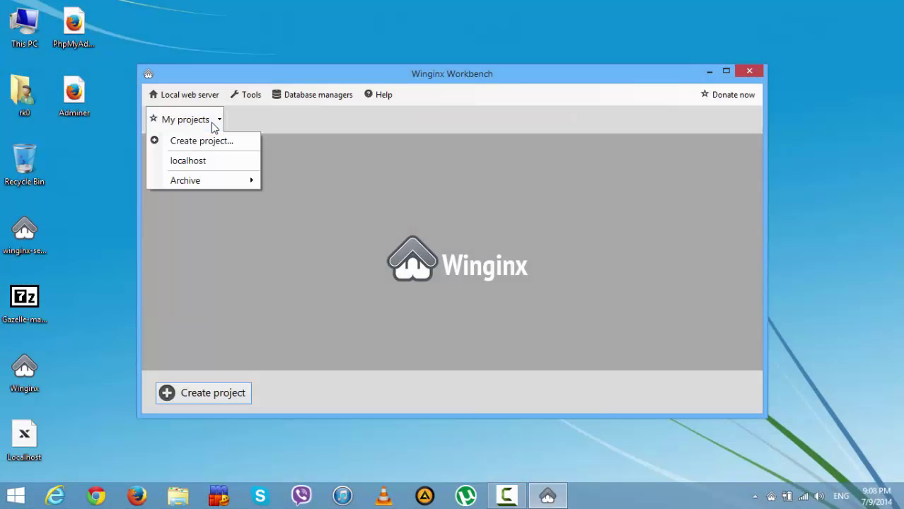
pyautogui.click(185, 164)
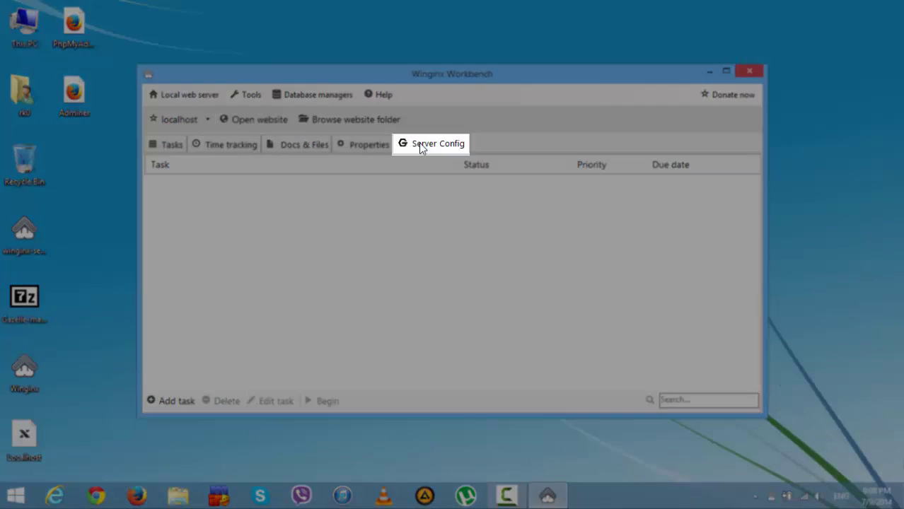
pyautogui.click(421, 148)
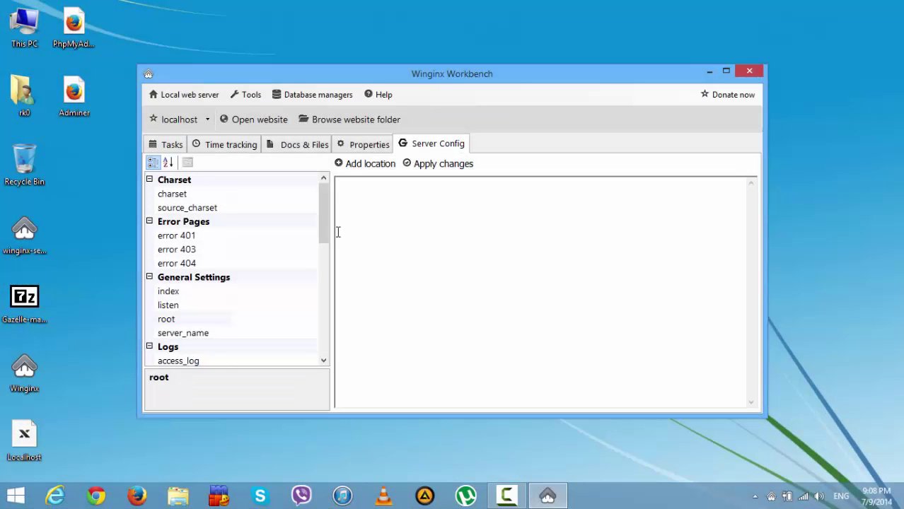
pyautogui.moveTo(324, 217); pyautogui.dragTo(313, 293)
pyautogui.click(175, 322)
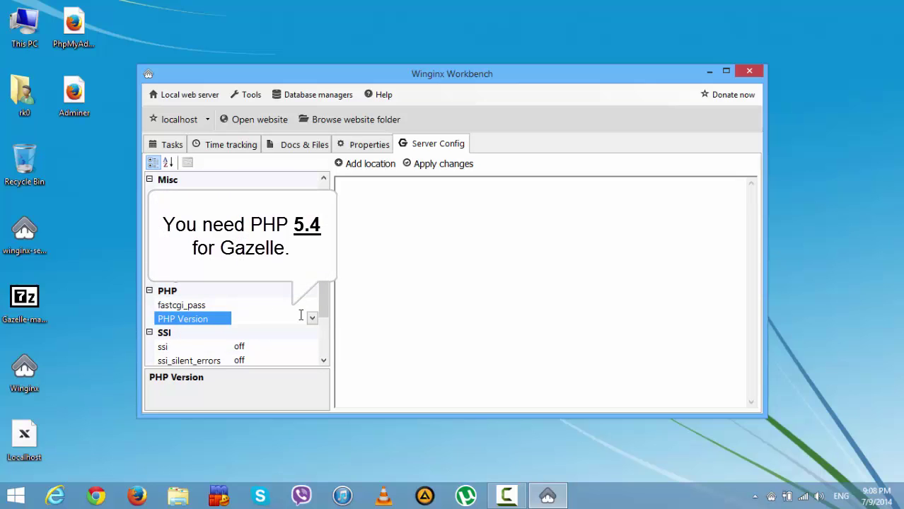
pyautogui.click(312, 320)
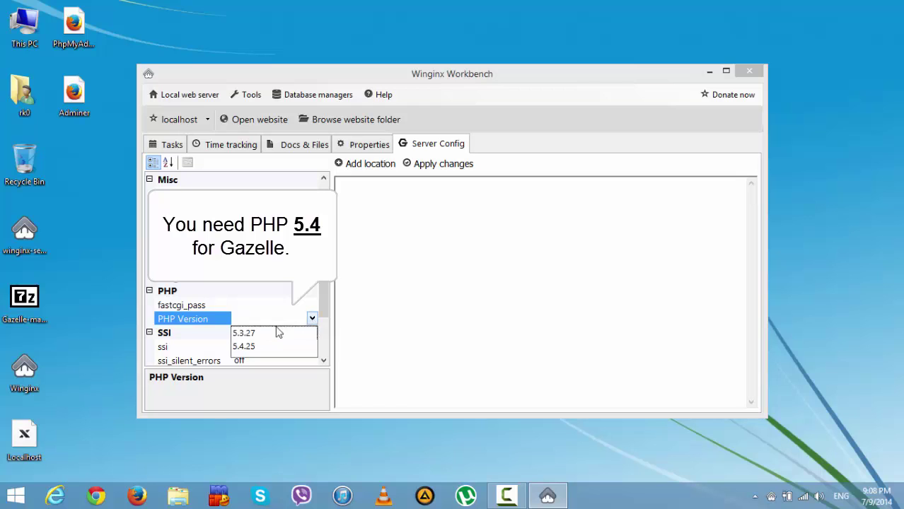
pyautogui.click(243, 347)
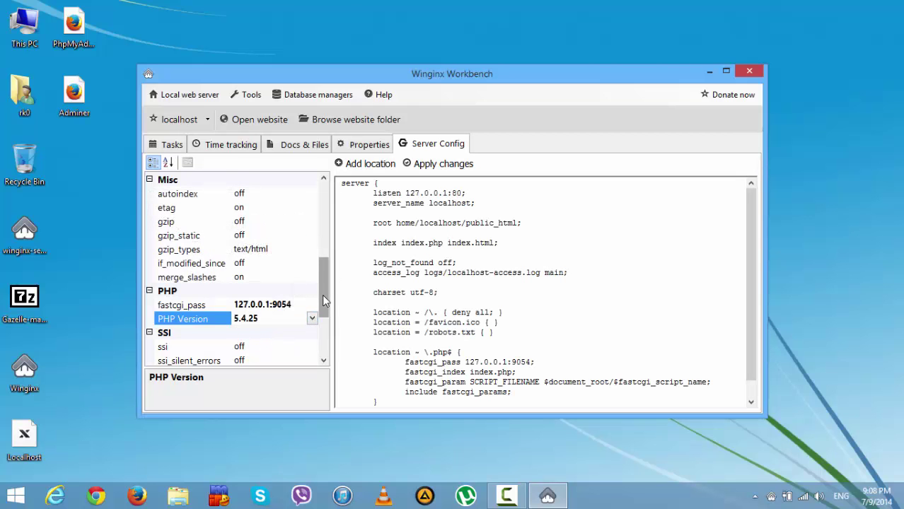
# - Turn gzip and gzip_static on and apply the server config changes
pyautogui.moveTo(322, 294); pyautogui.dragTo(322, 275)
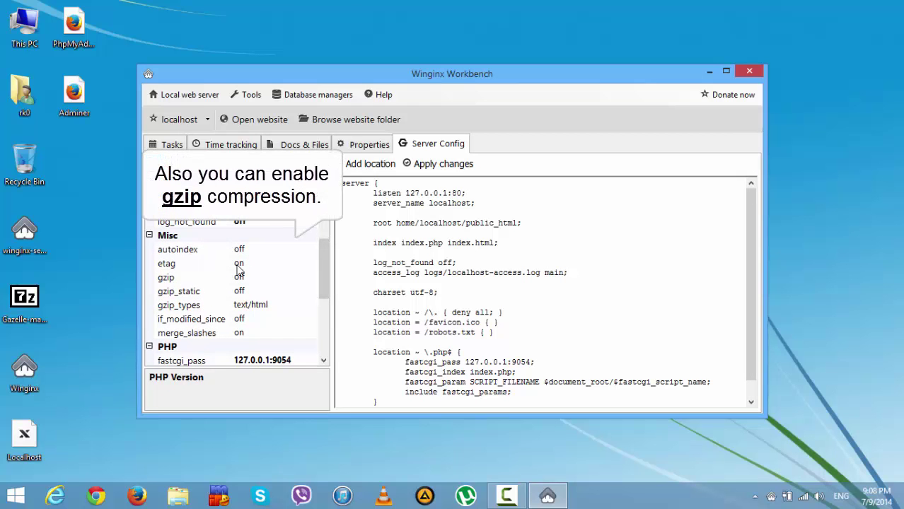
pyautogui.click(250, 278)
pyautogui.click(311, 276)
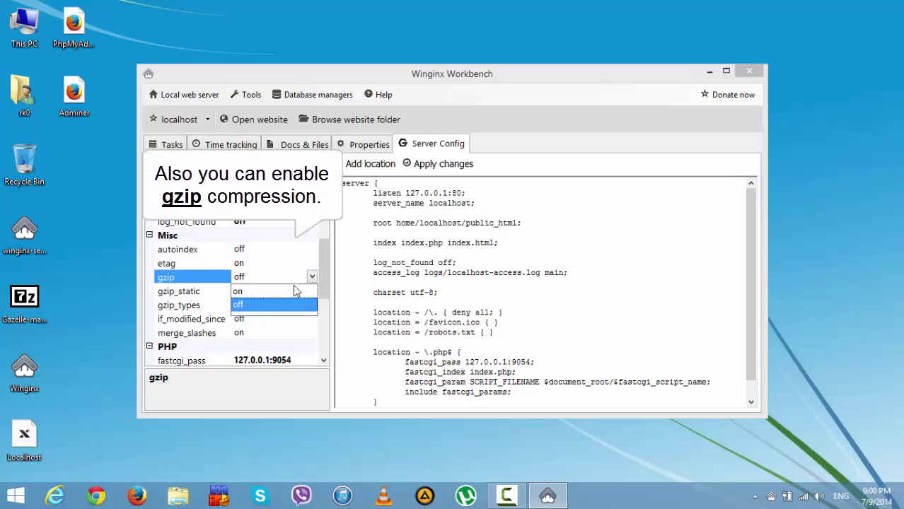
pyautogui.click(243, 292)
pyautogui.click(244, 292)
pyautogui.click(312, 290)
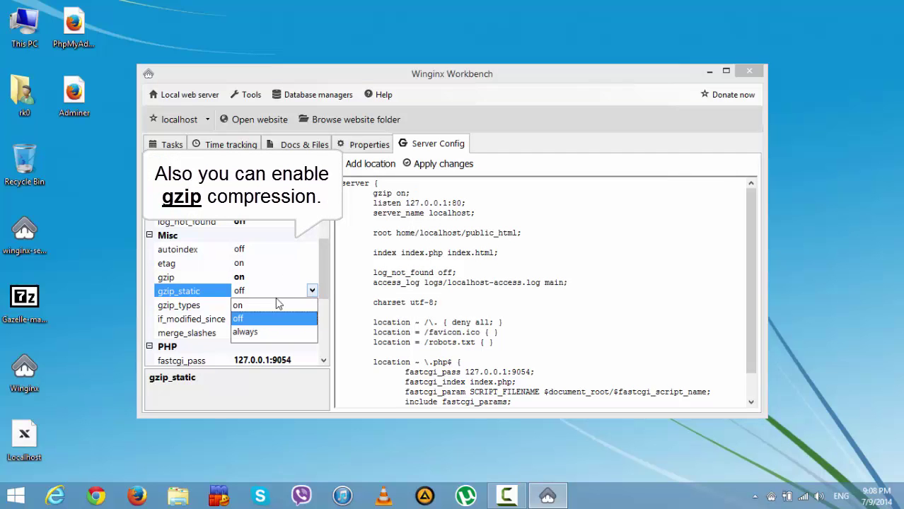
pyautogui.click(256, 307)
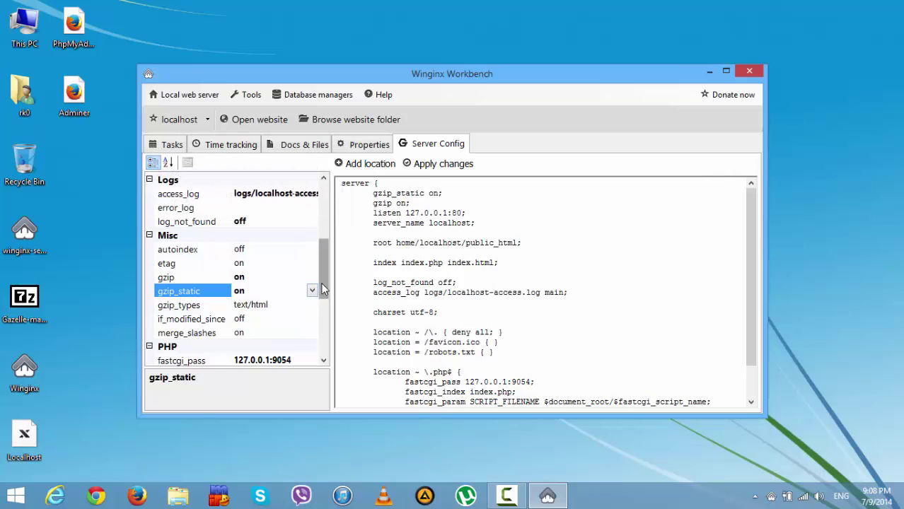
pyautogui.moveTo(321, 282); pyautogui.dragTo(319, 356)
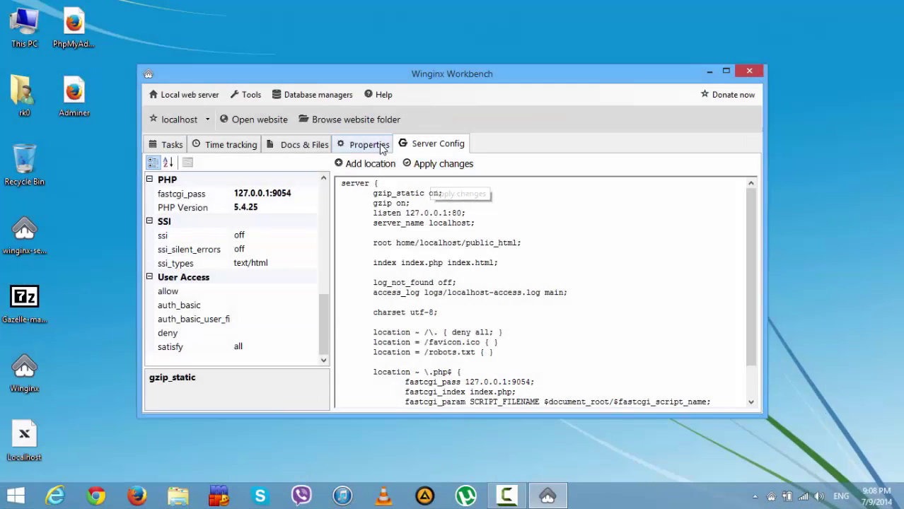
pyautogui.click(372, 145)
# - Look through the site's documents, time tracking, and task list views
pyautogui.click(317, 144)
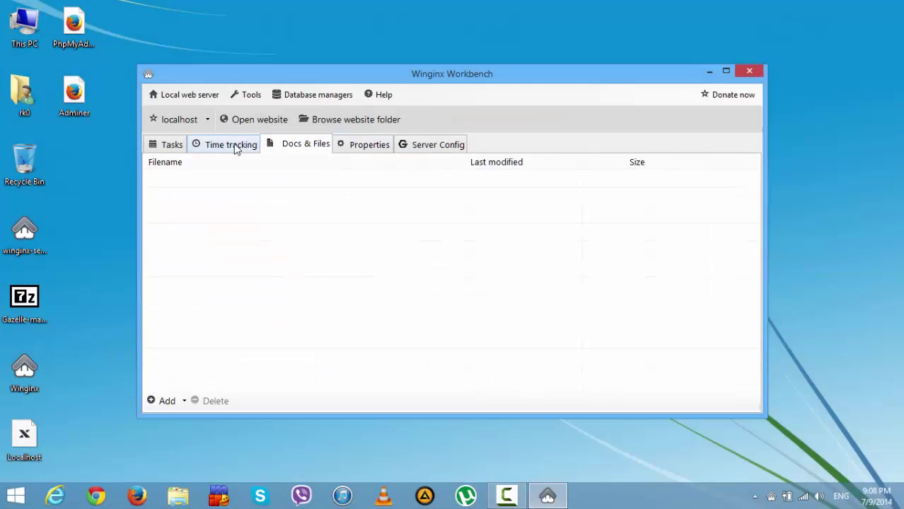
pyautogui.click(236, 147)
pyautogui.click(295, 145)
pyautogui.click(183, 145)
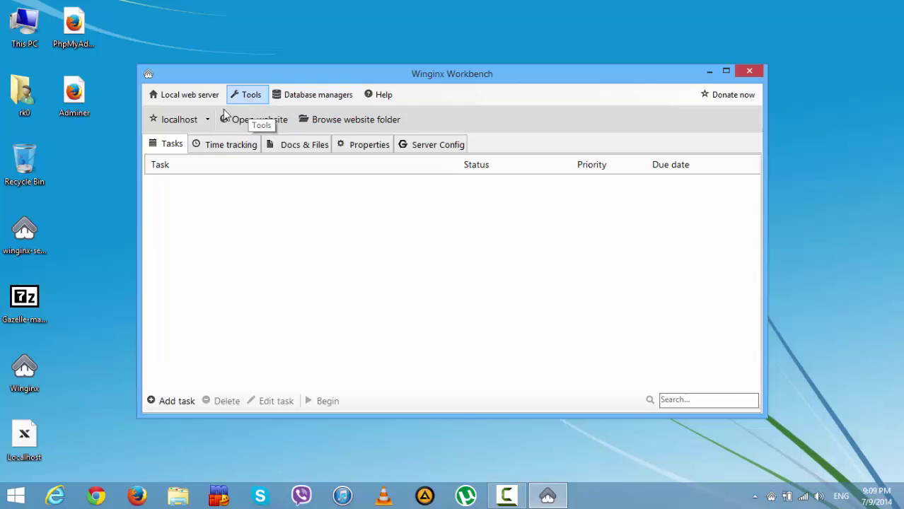
# - Open the local web server's Settings dialog
pyautogui.click(187, 99)
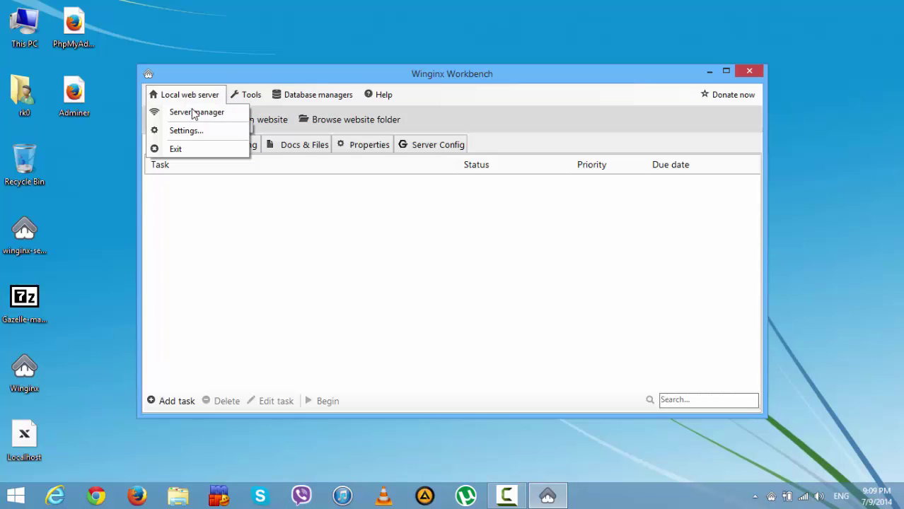
pyautogui.click(194, 114)
pyautogui.click(189, 99)
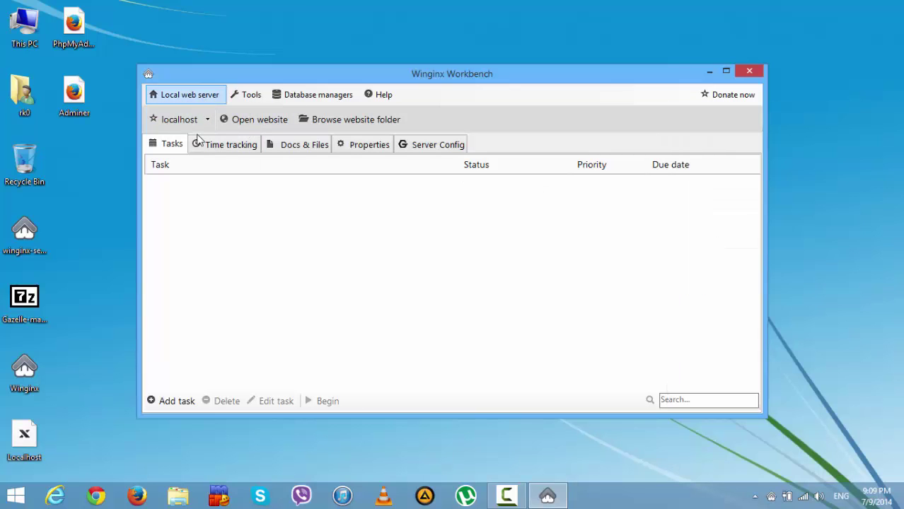
pyautogui.click(189, 94)
pyautogui.click(195, 133)
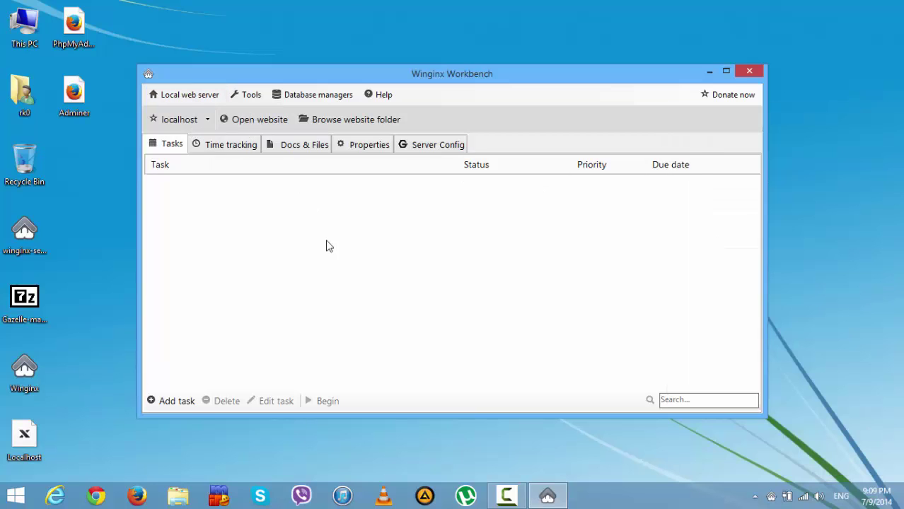
# - Look through the PHP, Node.js, MySQL, MongoDB and Redis tabs, then set Memcached max memory to 128 MB
pyautogui.click(319, 145)
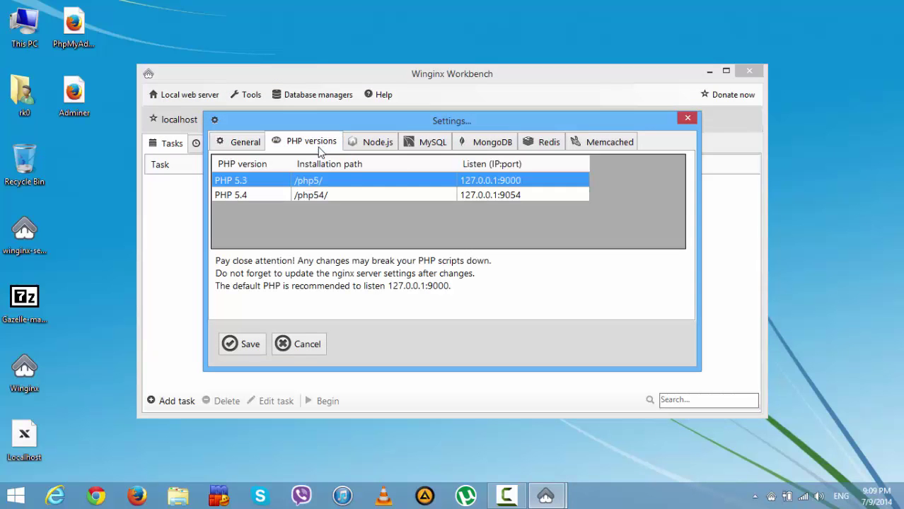
pyautogui.click(377, 141)
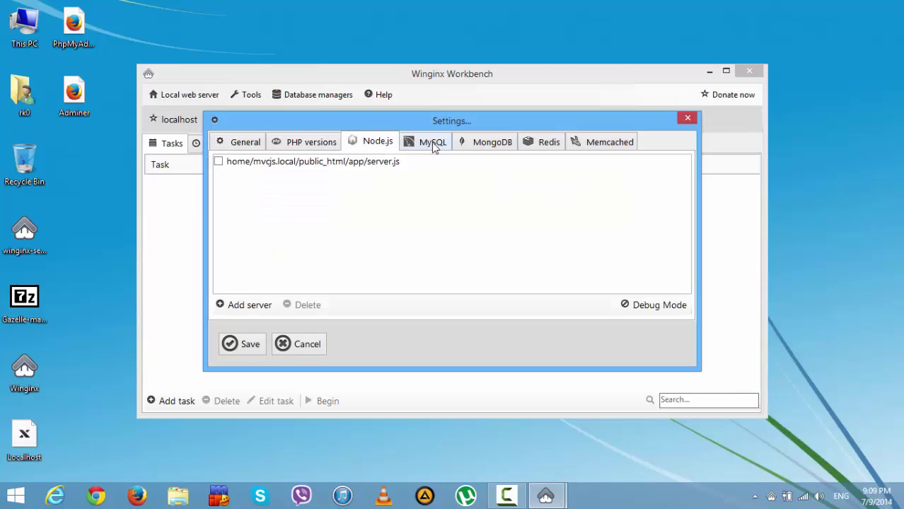
pyautogui.click(434, 145)
pyautogui.click(486, 145)
pyautogui.click(543, 145)
pyautogui.click(601, 145)
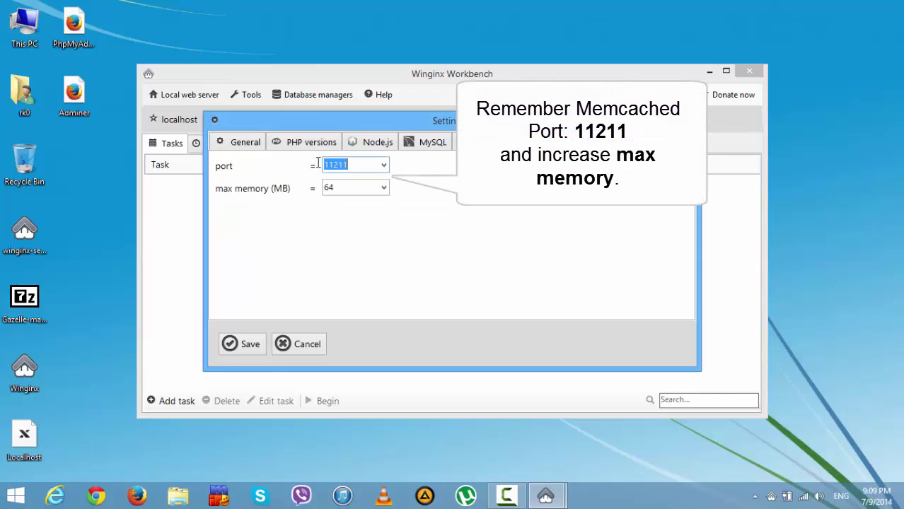
pyautogui.click(380, 187)
pyautogui.click(360, 222)
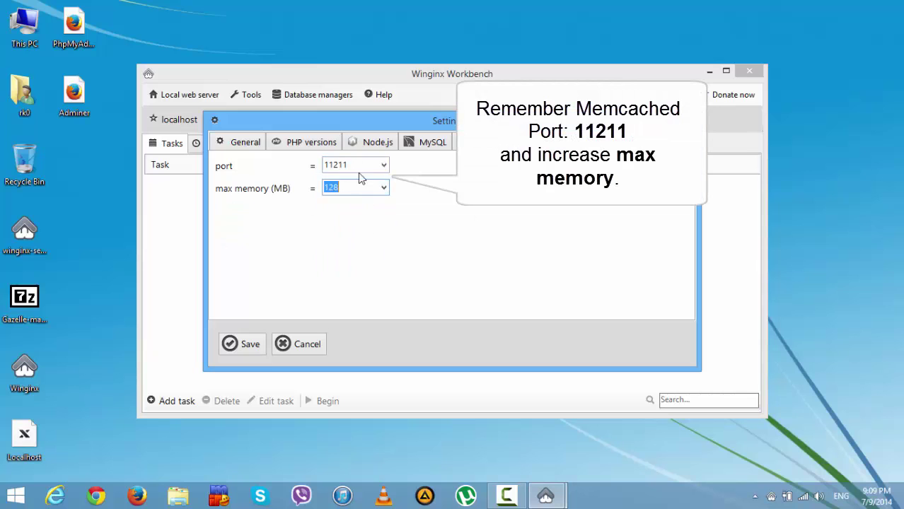
# - Copy the Memcached port 11211 and save the settings
pyautogui.click(358, 166)
pyautogui.rightClick(336, 168)
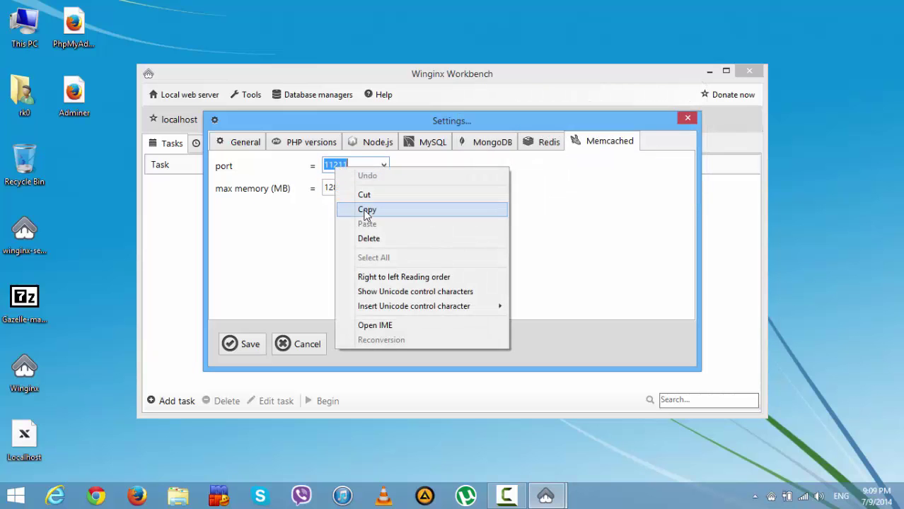
pyautogui.click(367, 209)
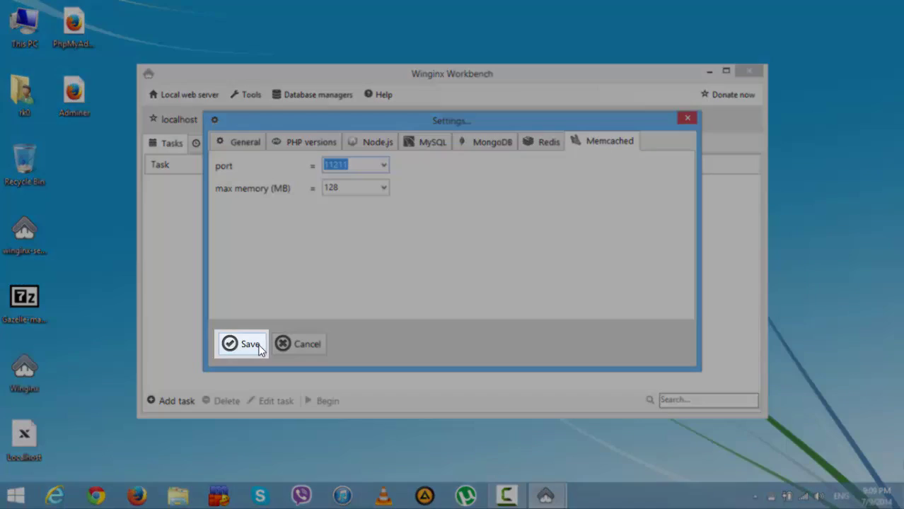
pyautogui.click(249, 345)
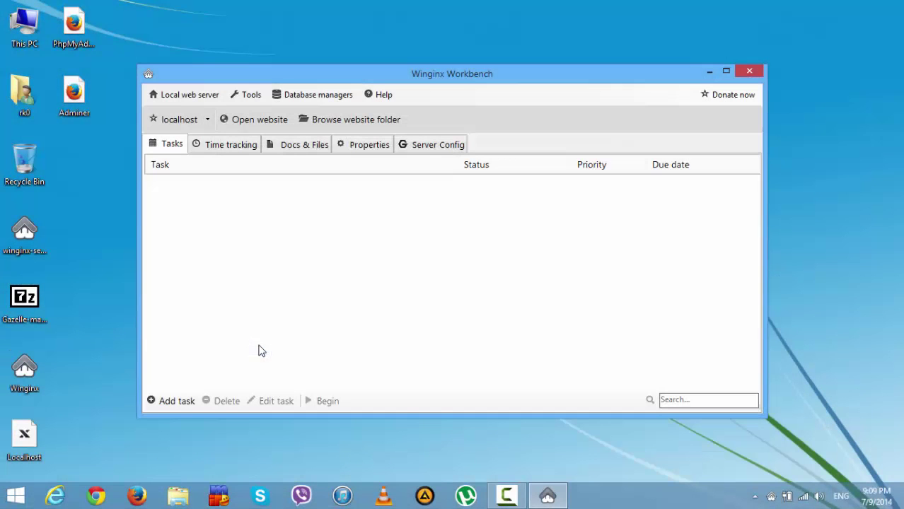
# - Browse to C:\Winginx\home\localhost\public_html in File Explorer
pyautogui.click(709, 72)
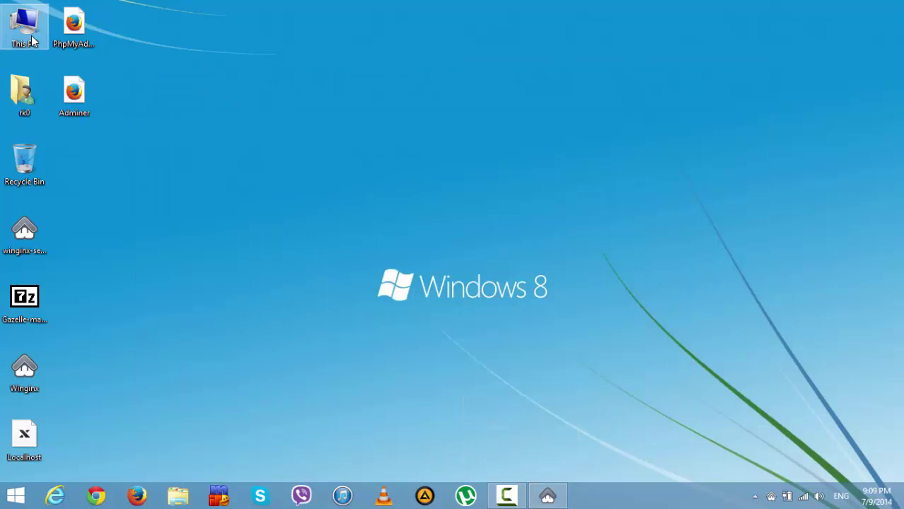
pyautogui.doubleClick(24, 27)
pyautogui.click(364, 165)
pyautogui.doubleClick(364, 165)
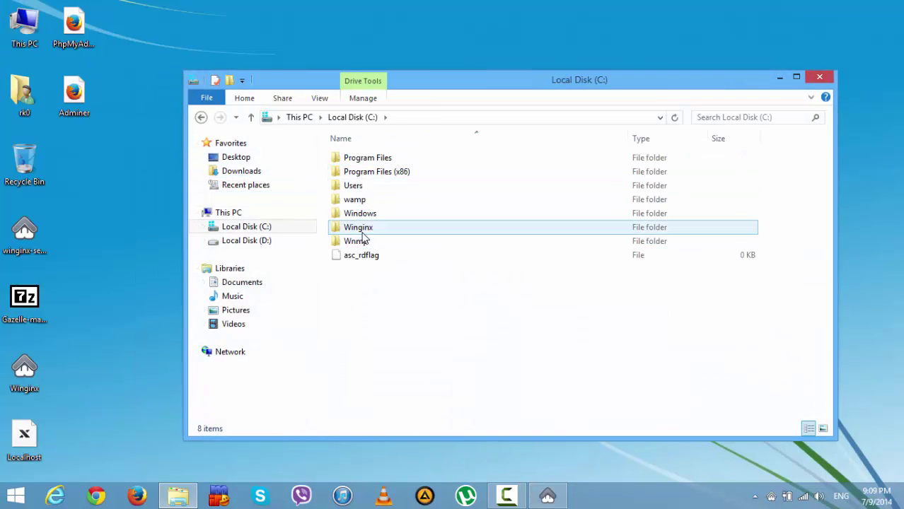
pyautogui.doubleClick(357, 227)
pyautogui.doubleClick(354, 185)
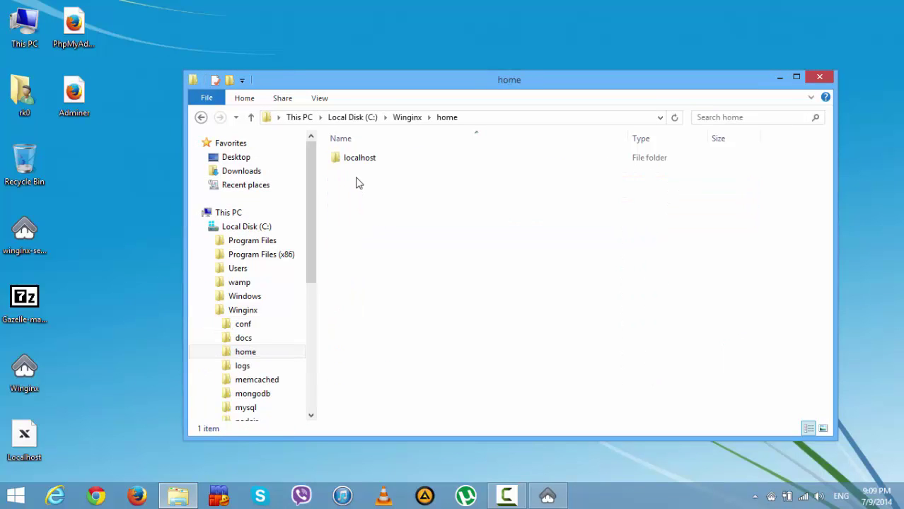
pyautogui.doubleClick(360, 159)
pyautogui.doubleClick(357, 164)
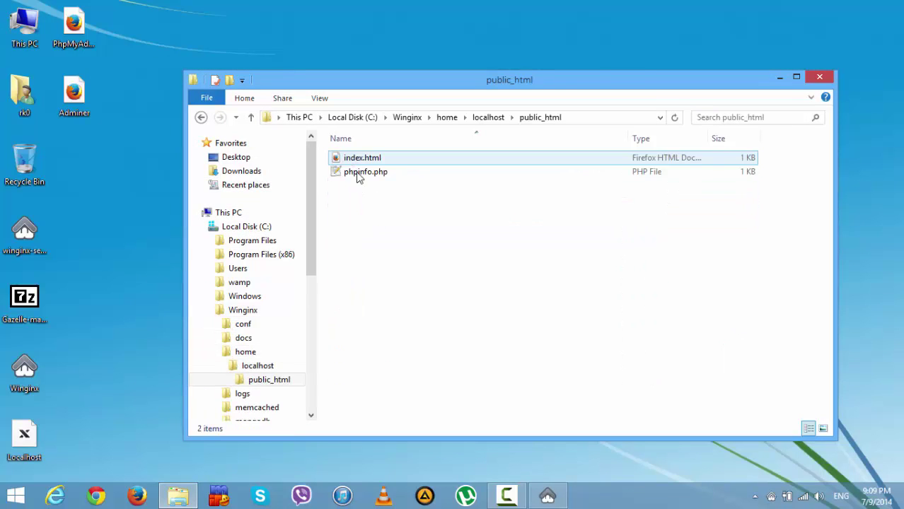
# - Delete index.html and phpinfo.php, then open Gazelle-master.zip in 7-Zip
pyautogui.moveTo(385, 216); pyautogui.dragTo(356, 159)
pyautogui.rightClick(356, 158)
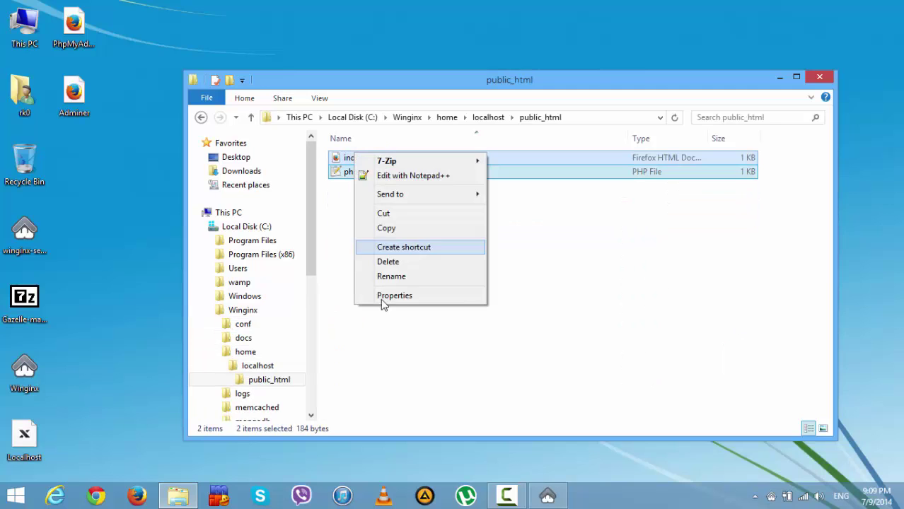
pyautogui.click(384, 261)
pyautogui.doubleClick(24, 301)
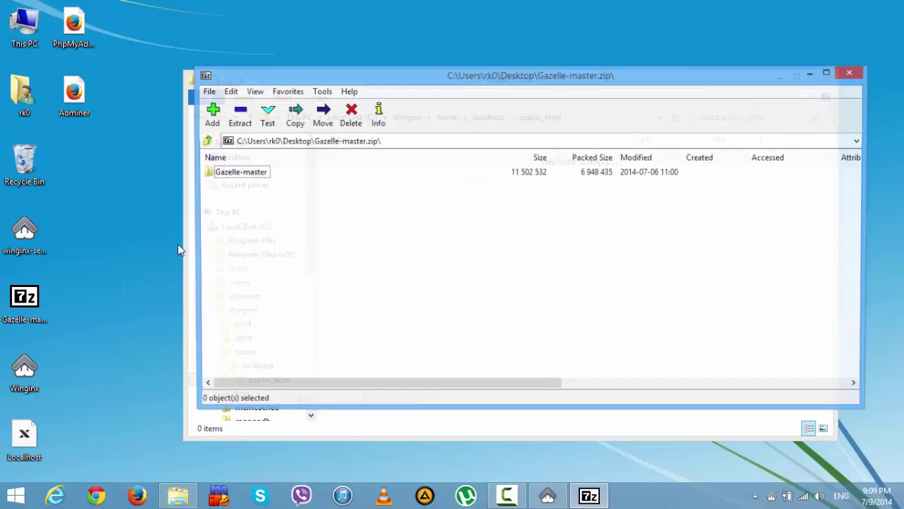
# - Drag all 69 items of the archive's Gazelle-master folder into public_html, then close 7-Zip
pyautogui.doubleClick(244, 172)
pyautogui.moveTo(429, 81); pyautogui.dragTo(724, 60)
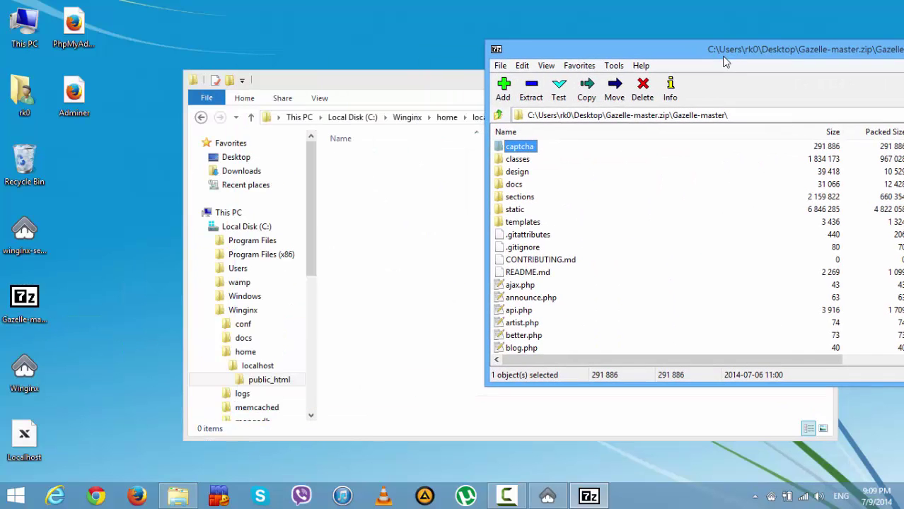
pyautogui.click(520, 160)
pyautogui.hotkey('ctrl', 'a')
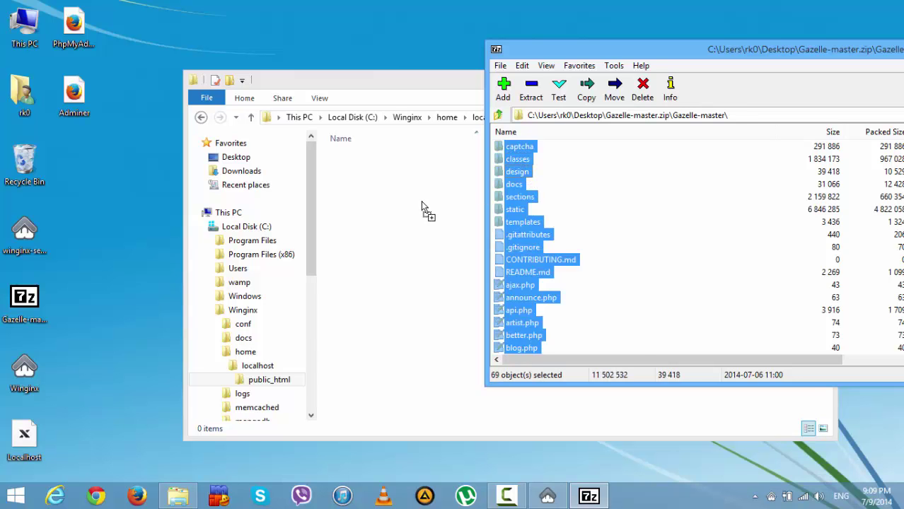
pyautogui.moveTo(420, 201); pyautogui.dragTo(421, 201)
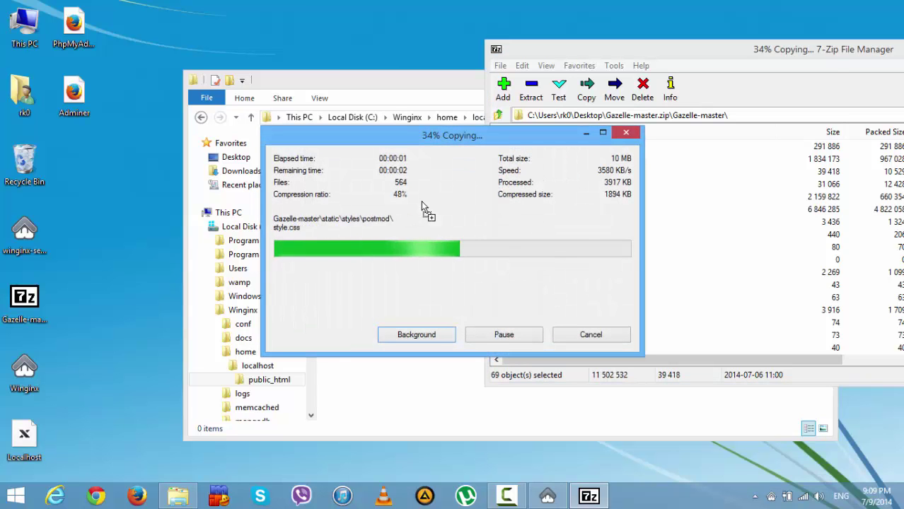
pyautogui.click(775, 47)
pyautogui.moveTo(774, 48); pyautogui.dragTo(572, 77)
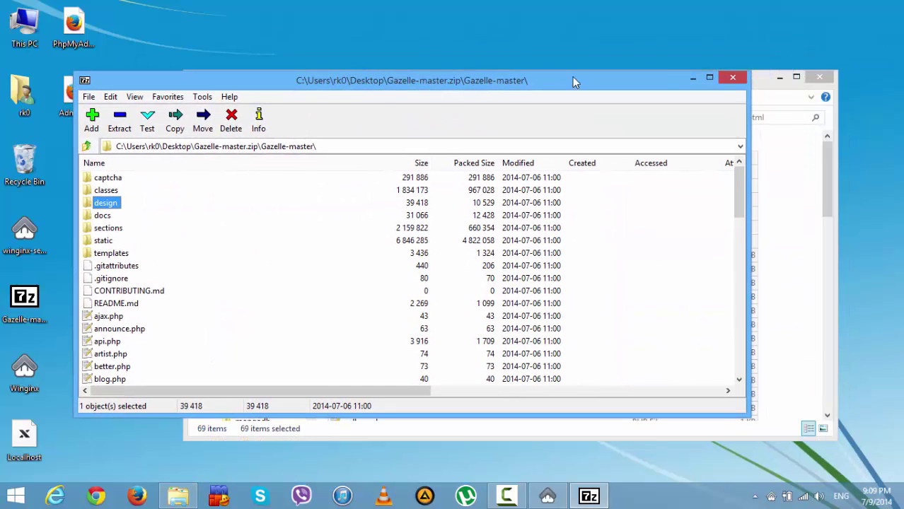
pyautogui.click(731, 77)
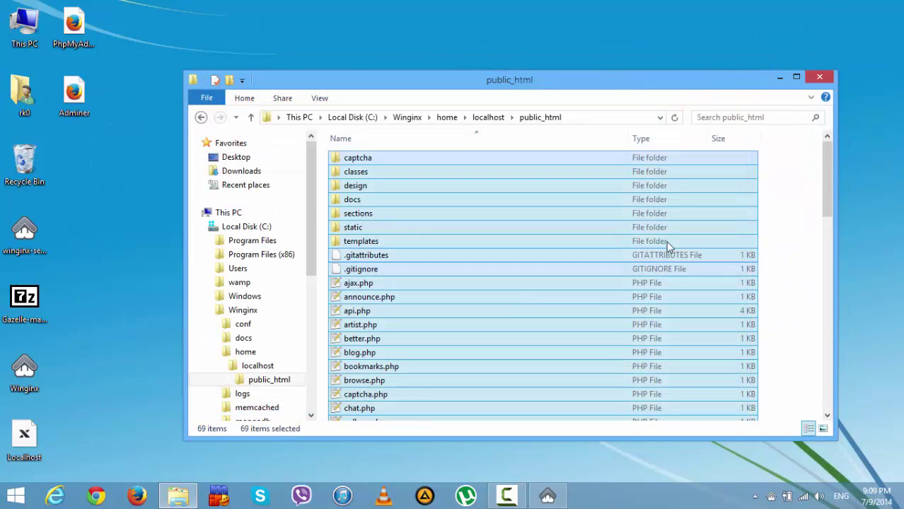
pyautogui.click(779, 225)
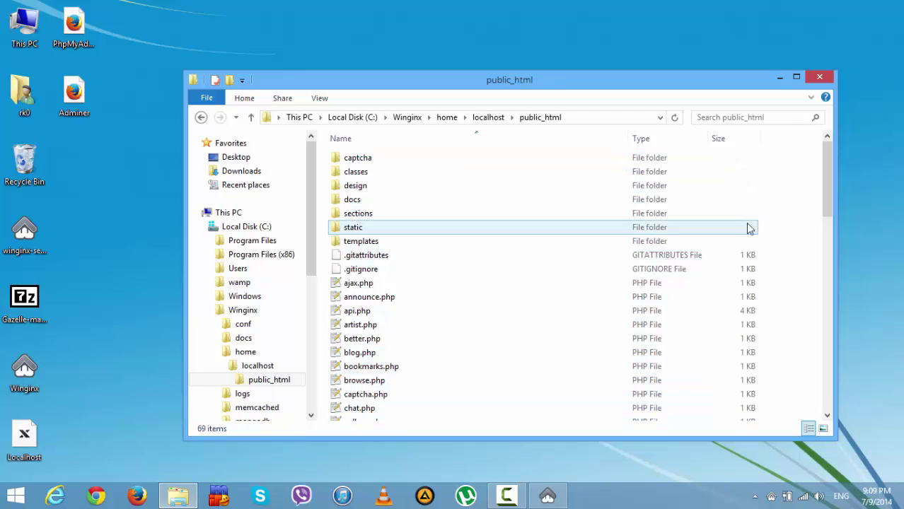
# - Load 127.0.0.1, then localhost in Firefox, which shows the missing config.php fatal error
pyautogui.click(134, 497)
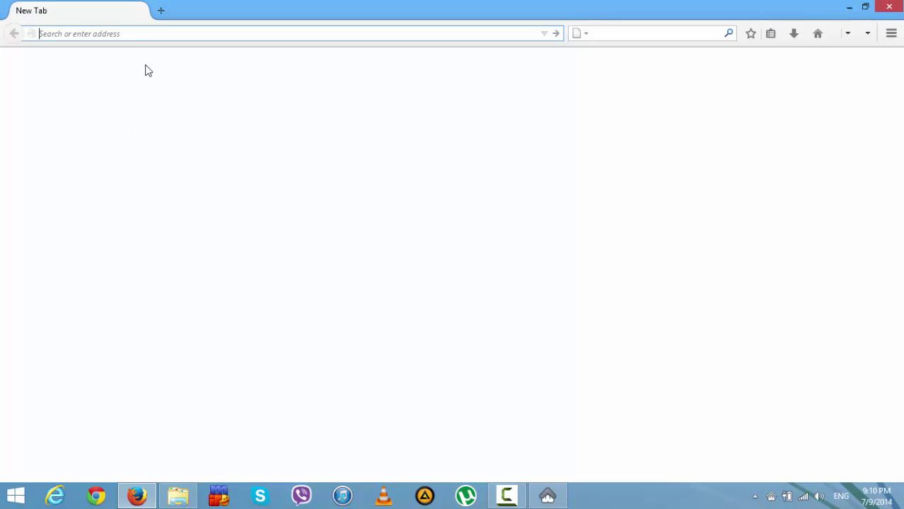
pyautogui.write('127')
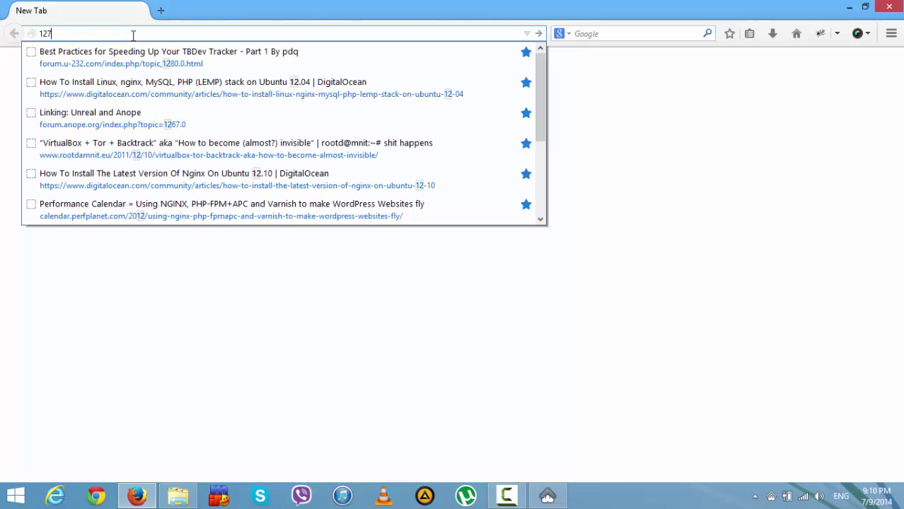
pyautogui.write('.0.0.1')
pyautogui.press('Return')
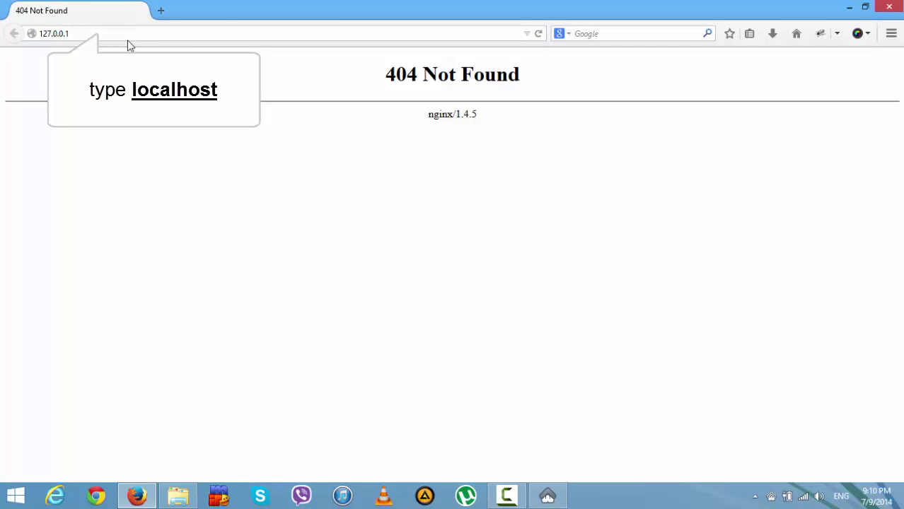
pyautogui.click(134, 33)
pyautogui.write('l')
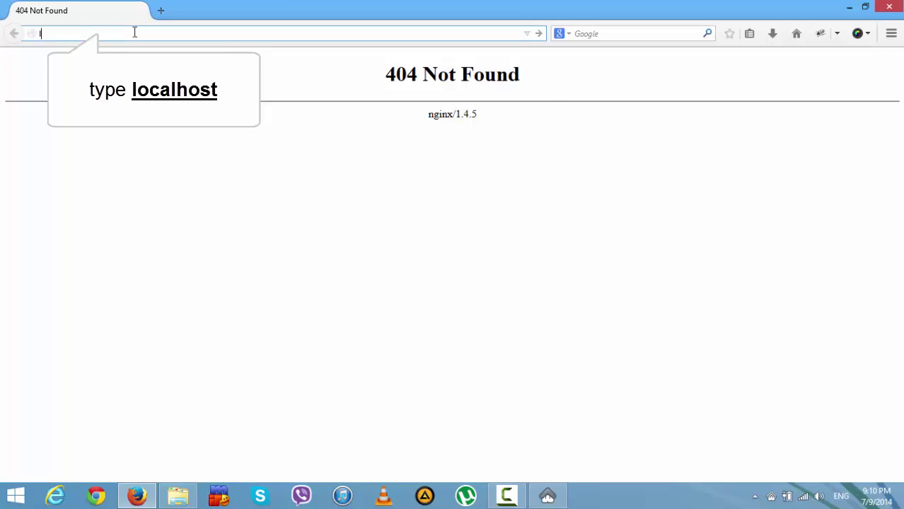
pyautogui.write('ocalhost')
pyautogui.press('Return')
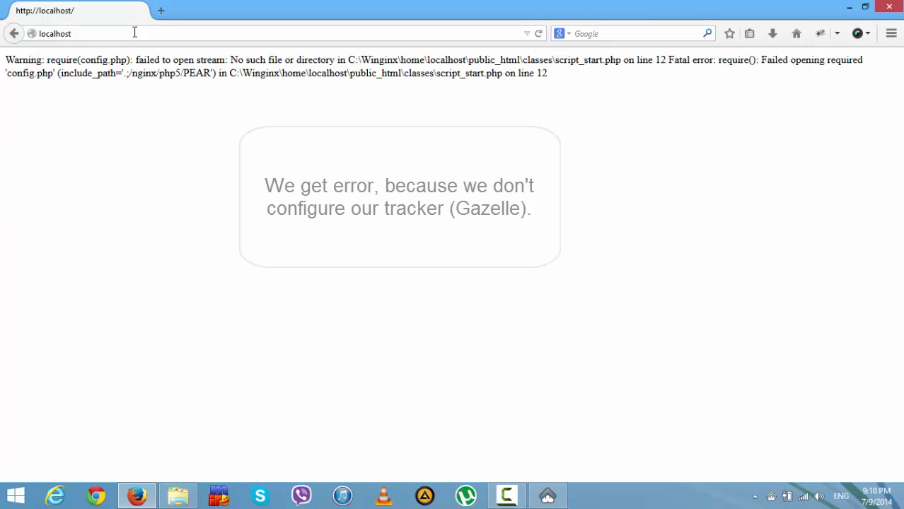
pyautogui.moveTo(9, 63); pyautogui.dragTo(580, 83)
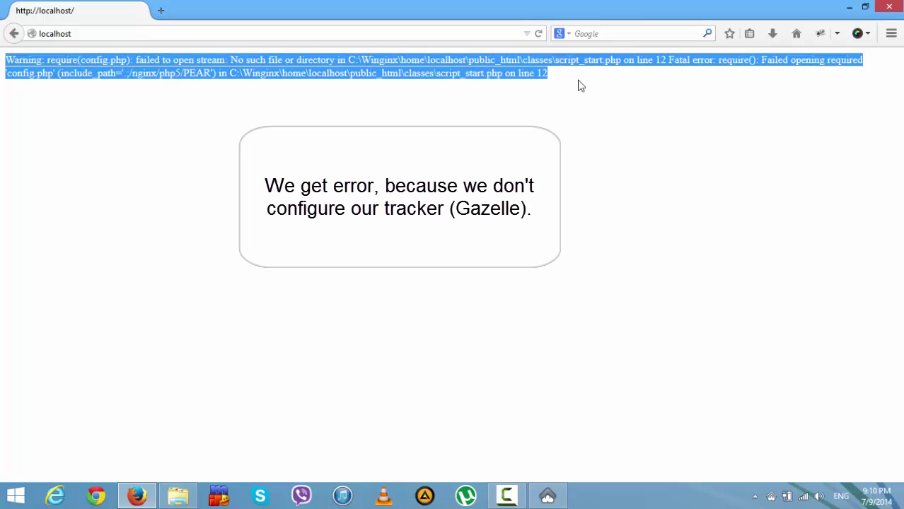
pyautogui.click(507, 419)
pyautogui.click(177, 495)
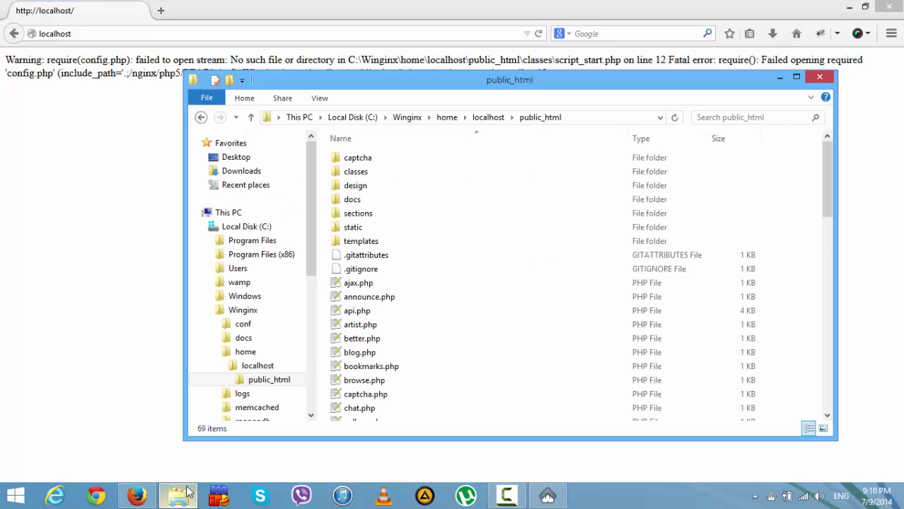
# - In the classes folder, rename config.template to config.php and open it in Notepad++
pyautogui.doubleClick(378, 174)
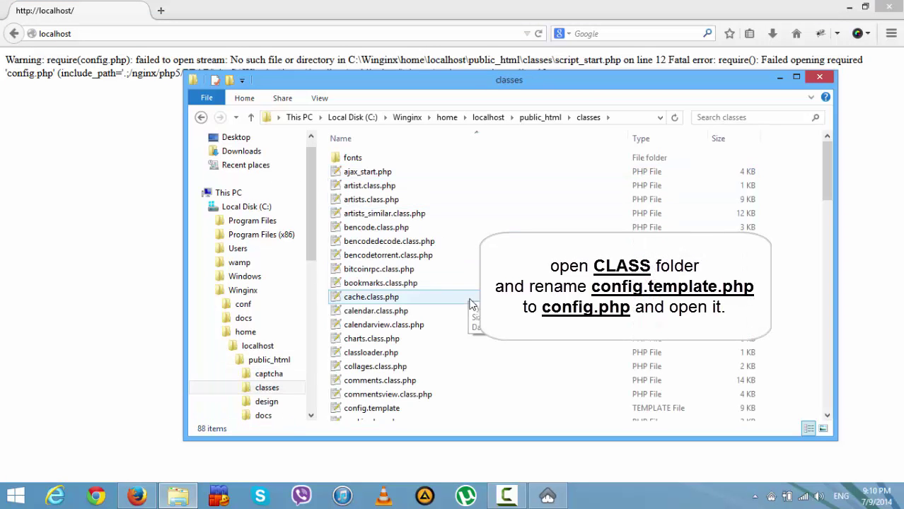
pyautogui.click(385, 413)
pyautogui.click(385, 414)
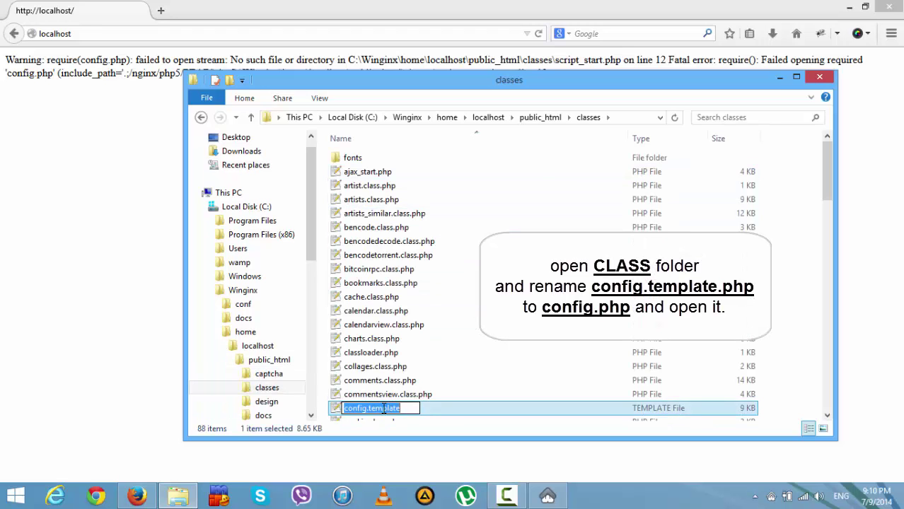
pyautogui.click(382, 408)
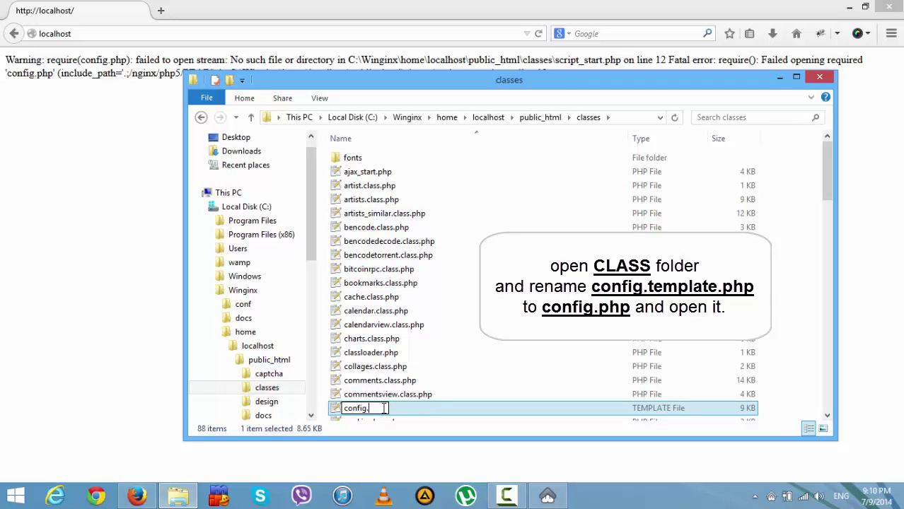
pyautogui.press('BackSpace')
pyautogui.press('Return')
pyautogui.click(384, 409)
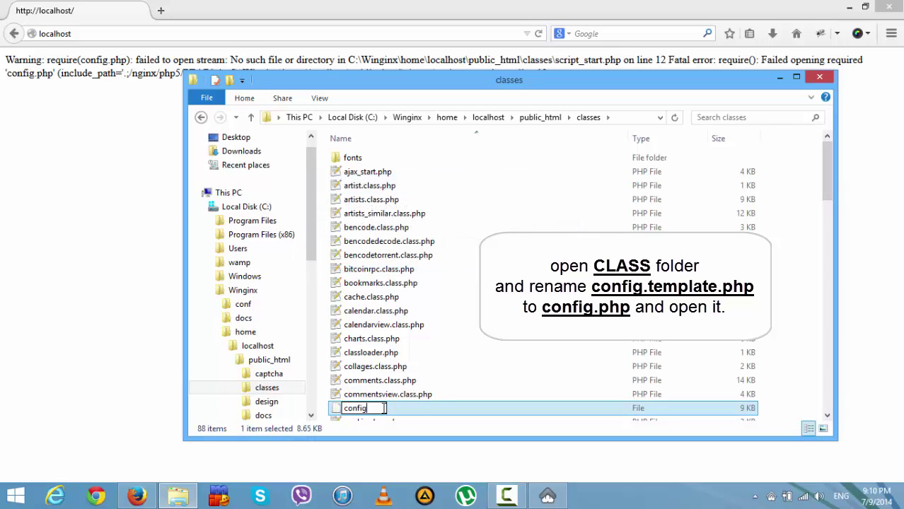
pyautogui.write('.php')
pyautogui.press('Return')
pyautogui.doubleClick(383, 408)
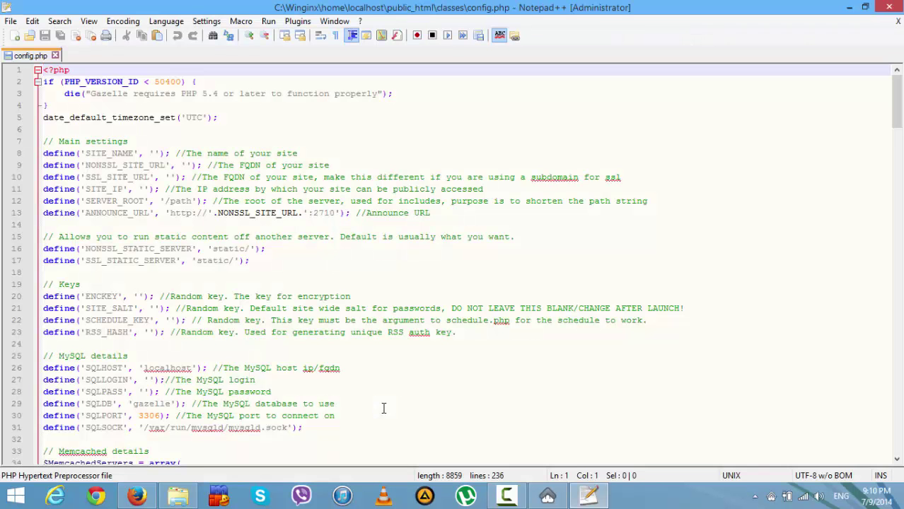
# - Set SITE_NAME in config.php to 'test gazelle' and save the file
pyautogui.click(154, 153)
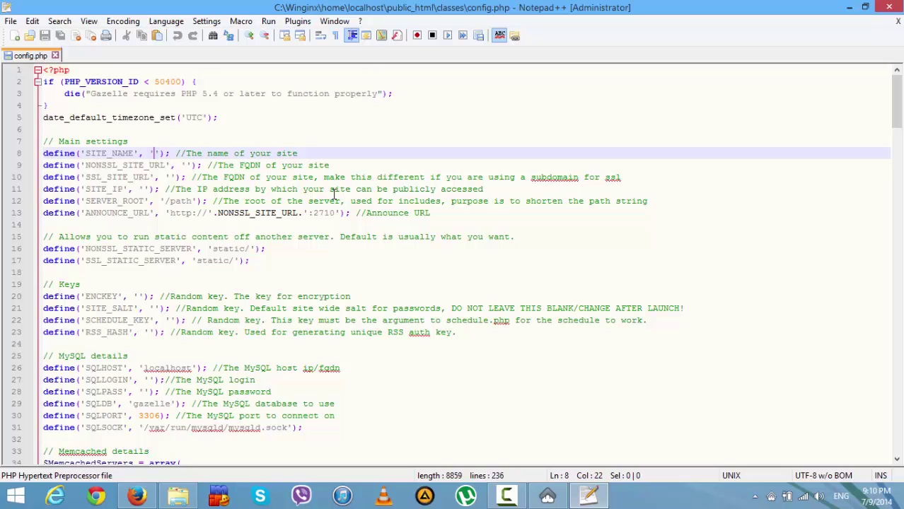
pyautogui.write('test gaze')
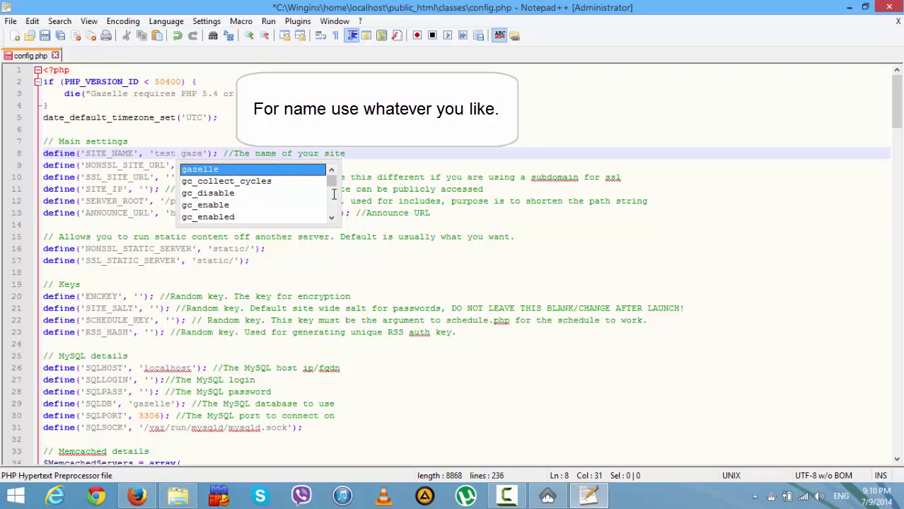
pyautogui.press('Return')
pyautogui.hotkey('ctrl', 's')
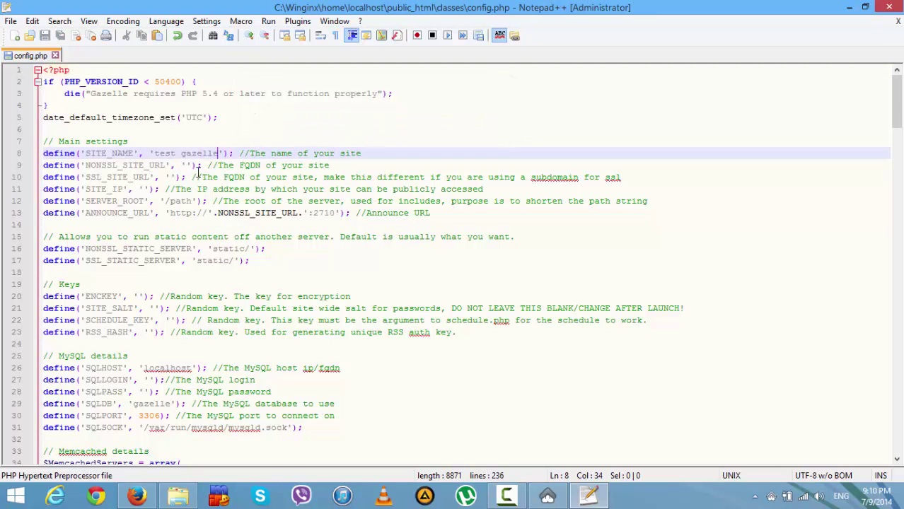
# - Fill NONSSL_SITE_URL and SSL_SITE_URL with 192.168.1.6 and save config.php
pyautogui.click(187, 165)
pyautogui.write('192.168.')
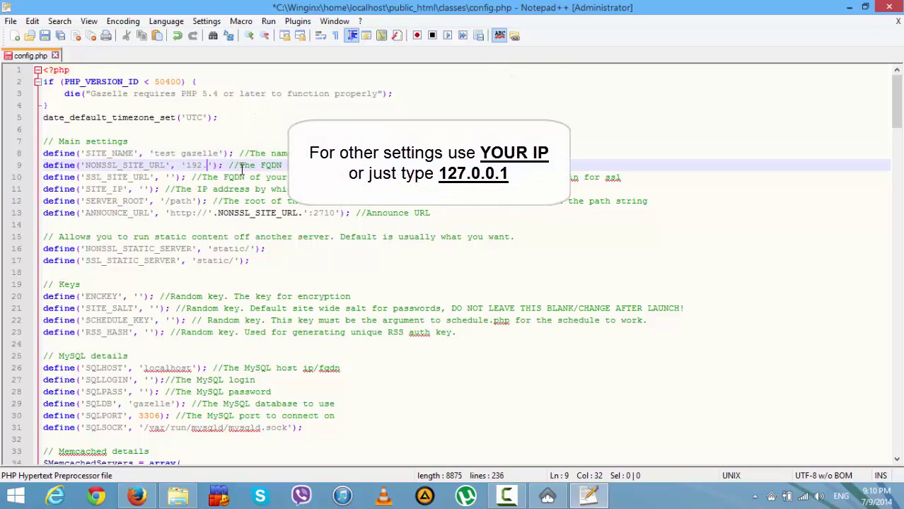
pyautogui.write('1.6')
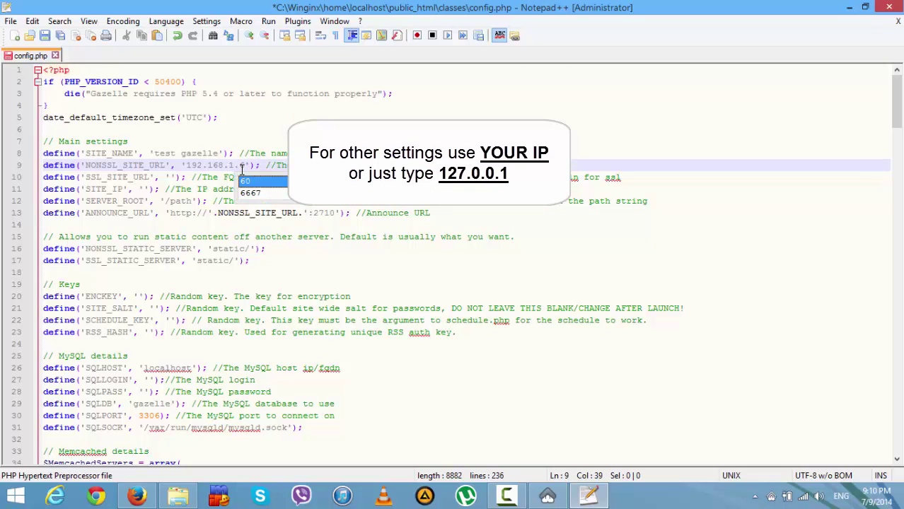
pyautogui.click(173, 177)
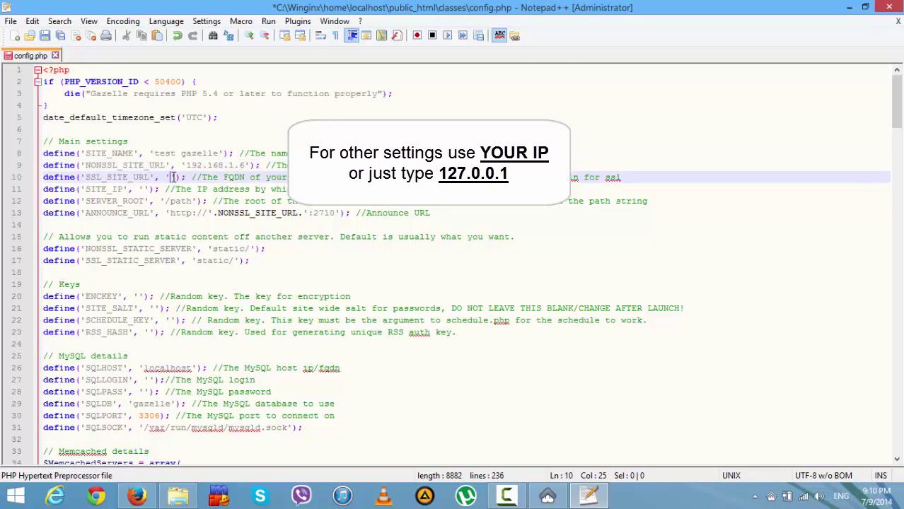
pyautogui.write('192.168')
pyautogui.write('.1.6')
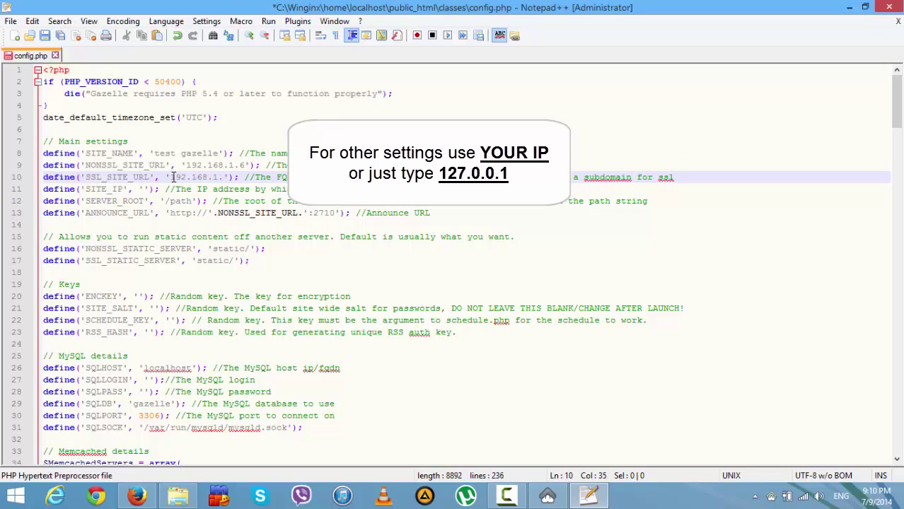
pyautogui.hotkey('ctrl', 's')
pyautogui.click(145, 189)
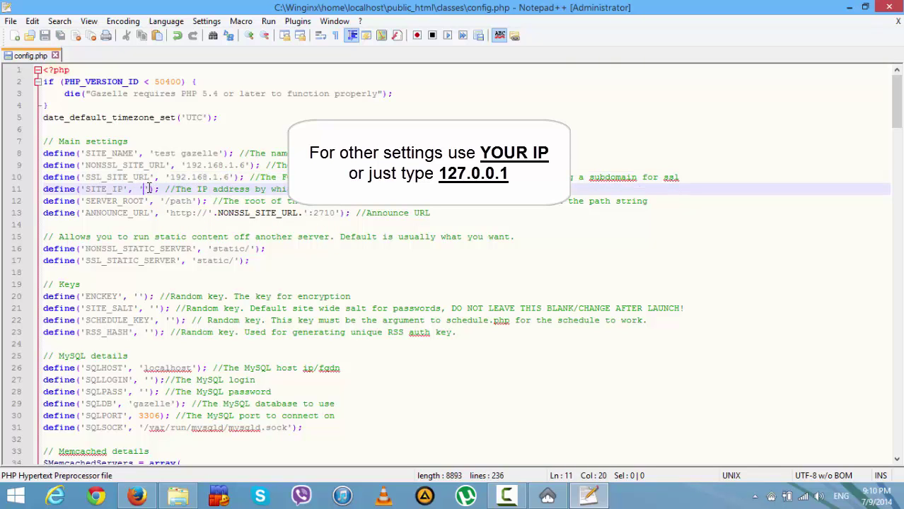
pyautogui.write('192.168.1.6')
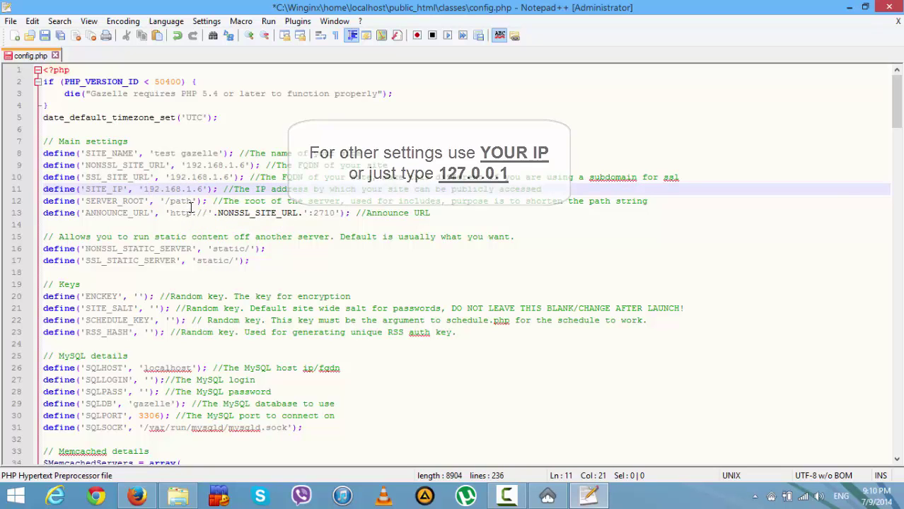
pyautogui.click(187, 495)
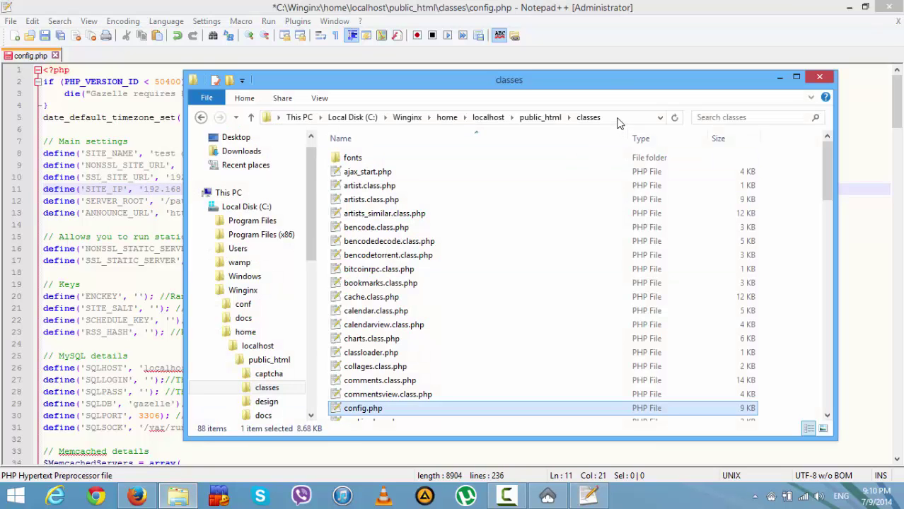
# - Replace '/path' in SERVER_ROOT with C:\Winginx\home\localhost\public_html copied from Explorer, then save
pyautogui.click(201, 117)
pyautogui.click(591, 121)
pyautogui.hotkey('ctrl', 'c')
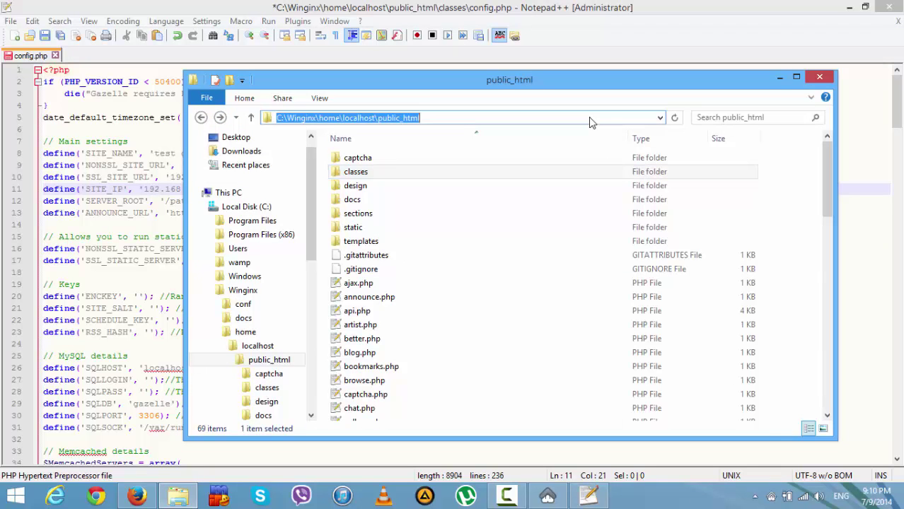
pyautogui.click(382, 4)
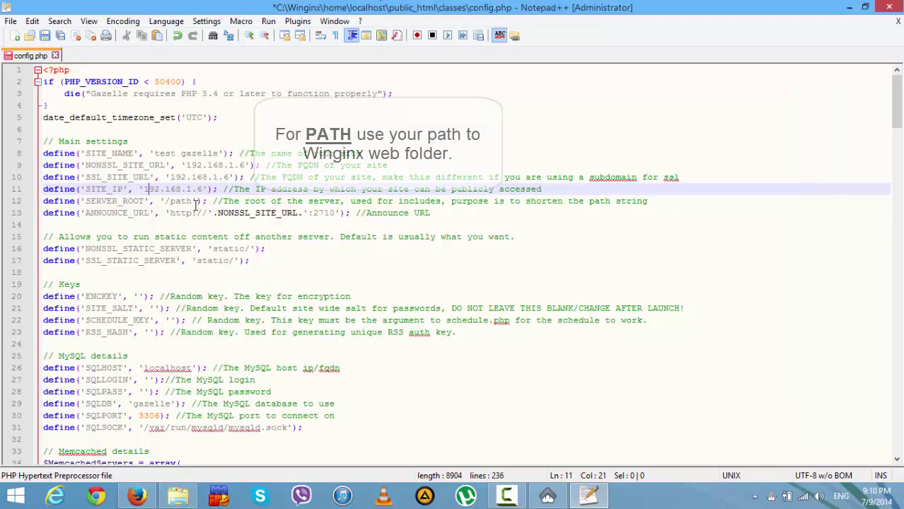
pyautogui.click(191, 201)
pyautogui.press('BackSpace')
pyautogui.press('BackSpace')
pyautogui.press('BackSpace')
pyautogui.press('BackSpace')
pyautogui.press('BackSpace')
pyautogui.hotkey('ctrl', 'v')
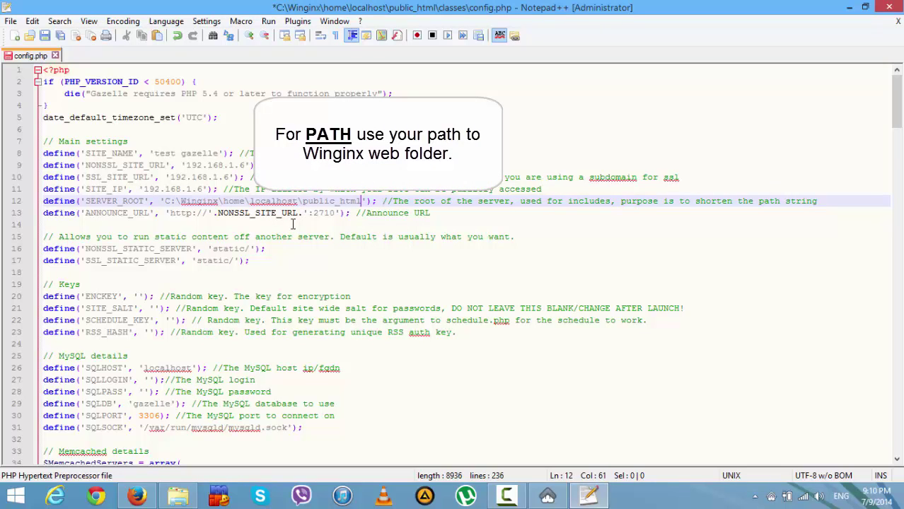
pyautogui.hotkey('ctrl', 's')
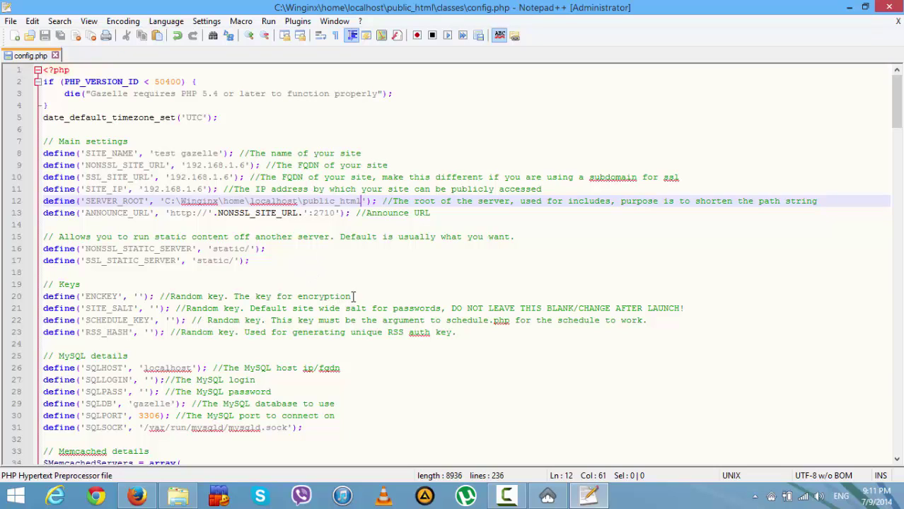
# - Fill the ENCKEY, SITE_SALT, SCHEDULE_KEY and RSS_HASH values in config.php with random key strings
pyautogui.click(138, 296)
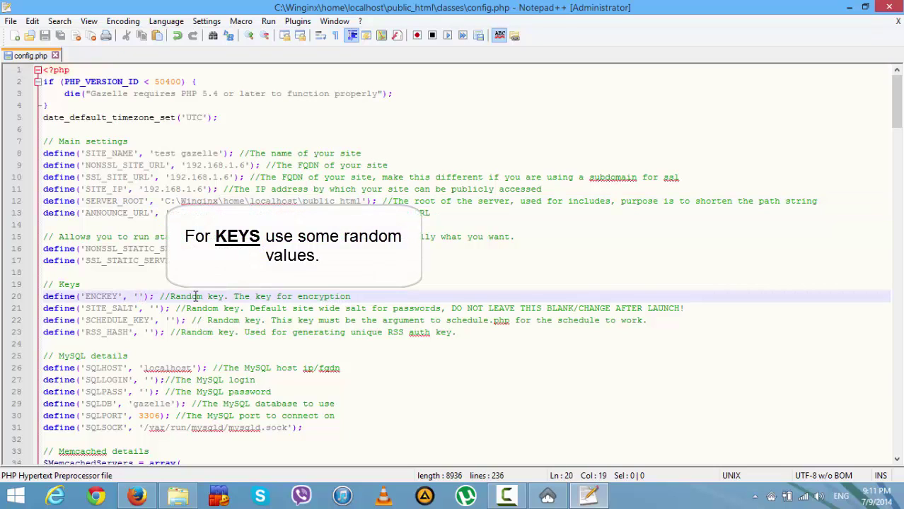
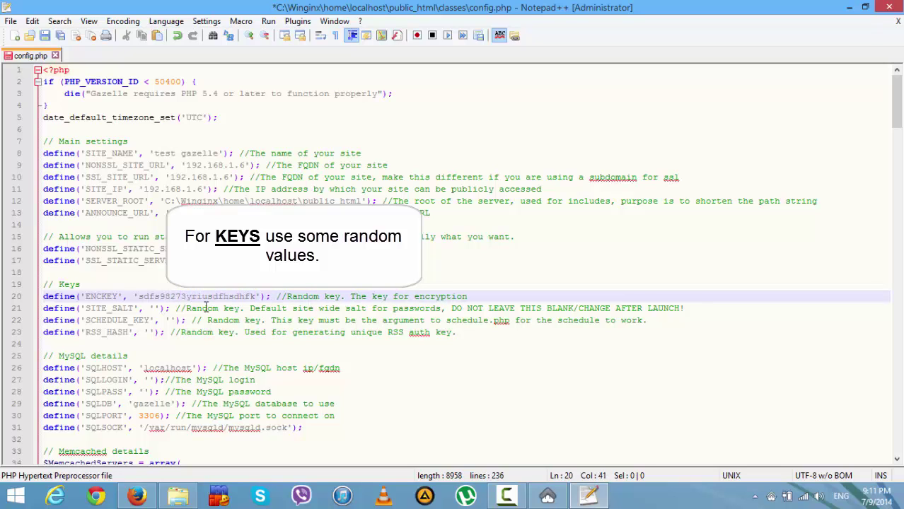
pyautogui.click(154, 308)
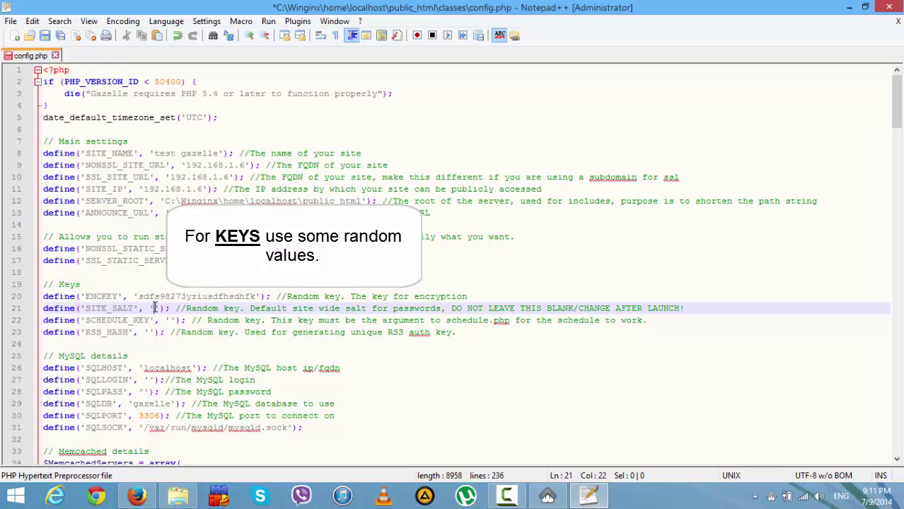
pyautogui.write('pppppppppp')
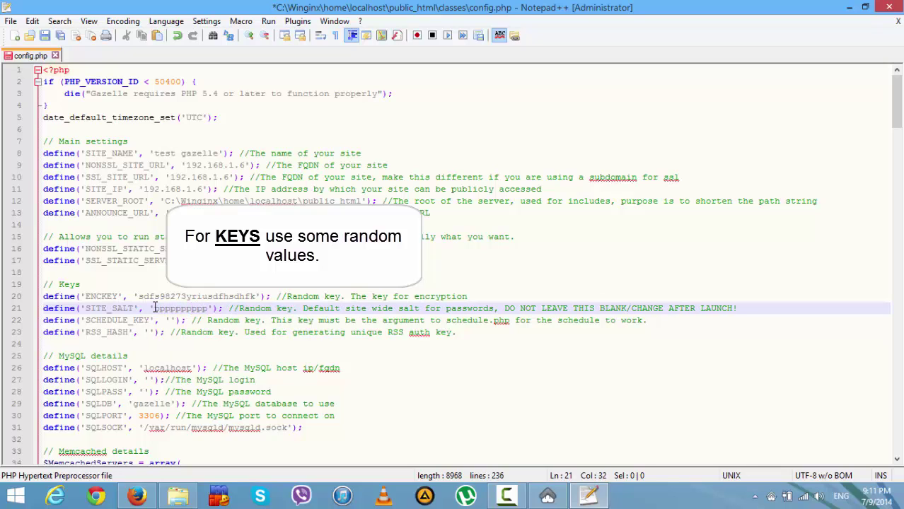
pyautogui.write('ppppppppppp')
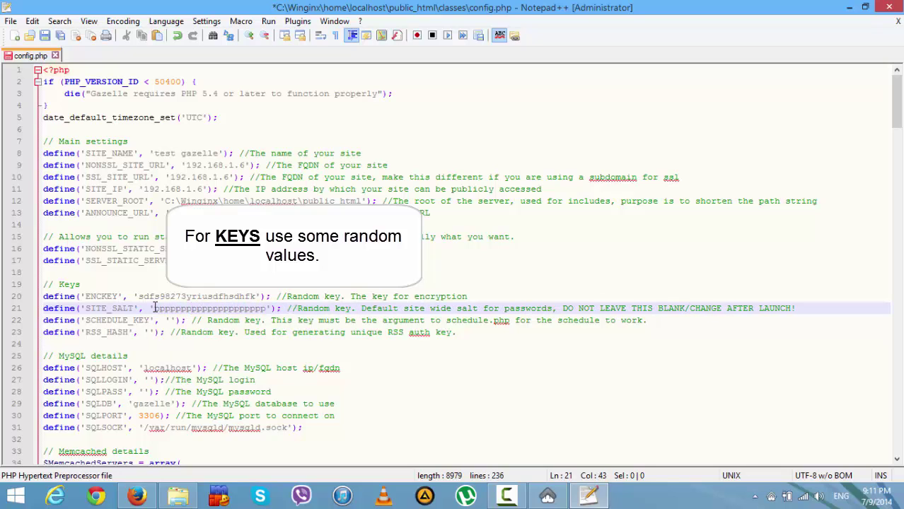
pyautogui.write('pppppppppp')
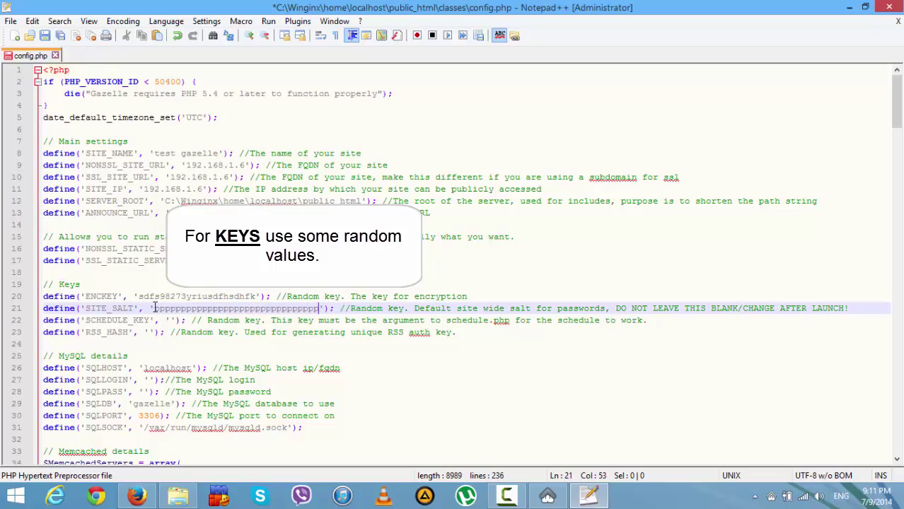
pyautogui.write('pp')
pyautogui.click(170, 321)
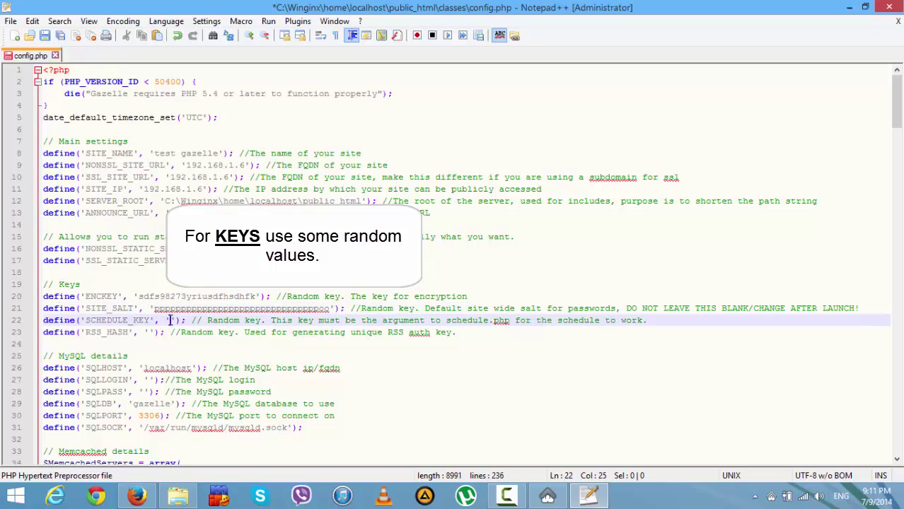
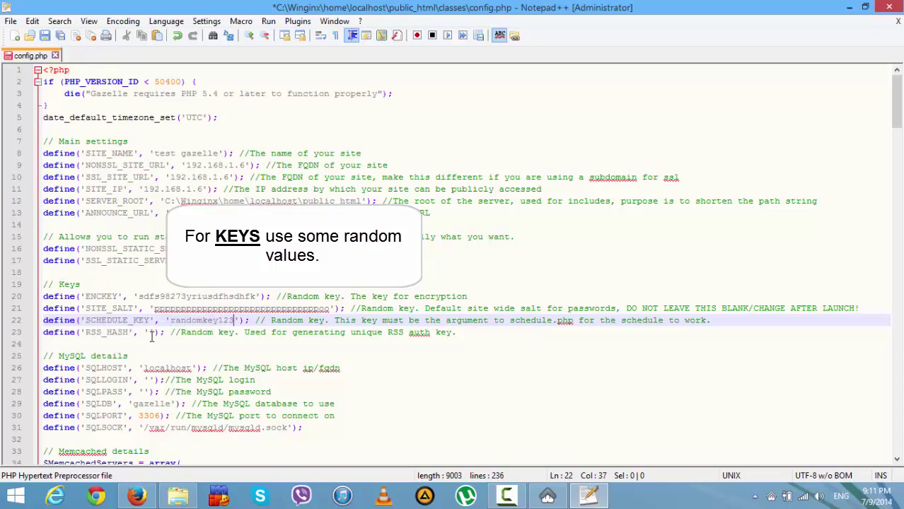
pyautogui.click(148, 333)
pyautogui.write('ppppppppp')
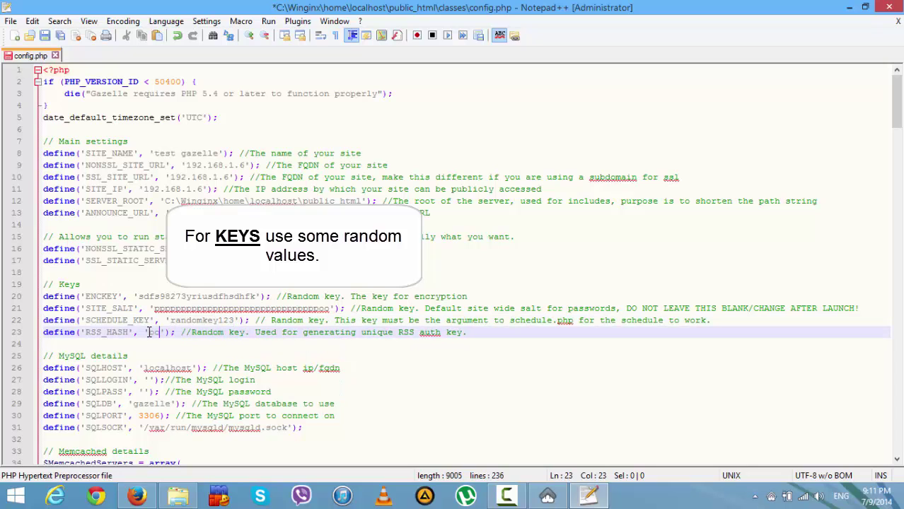
pyautogui.write('pppppppppppp')
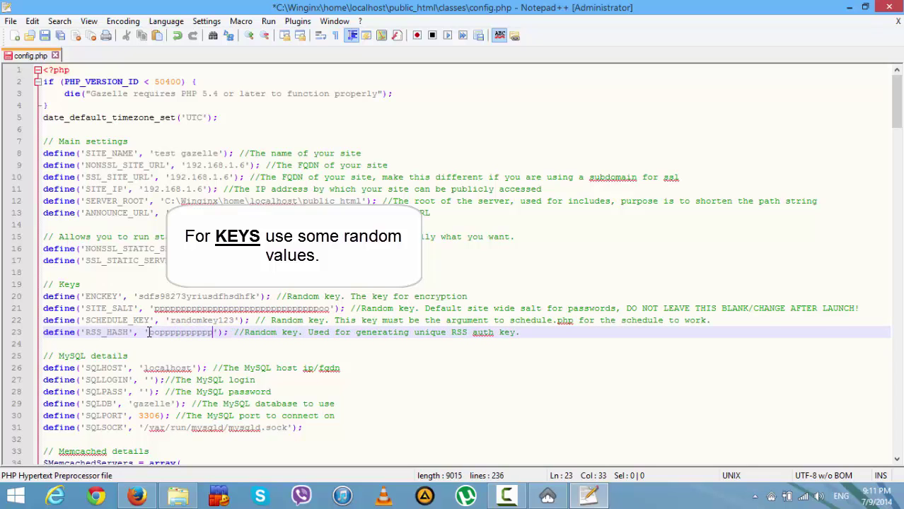
pyautogui.write('pppppppppp')
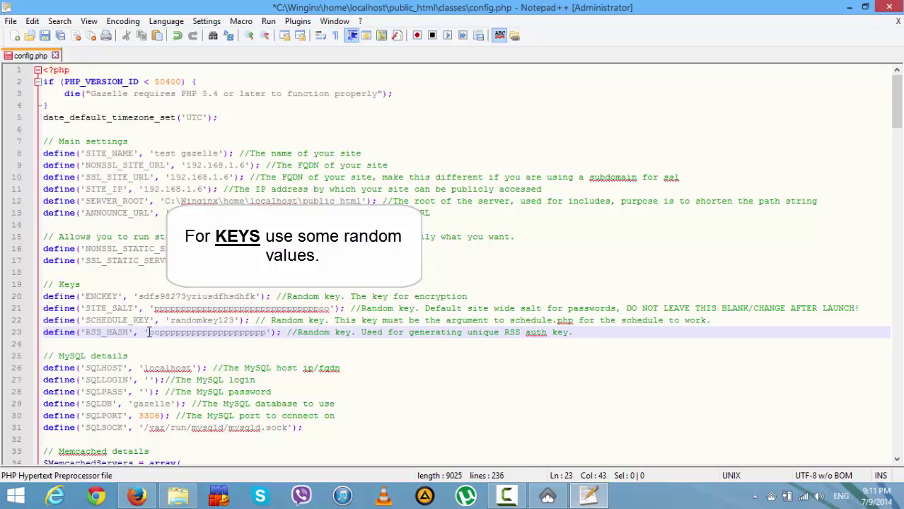
pyautogui.write('p')
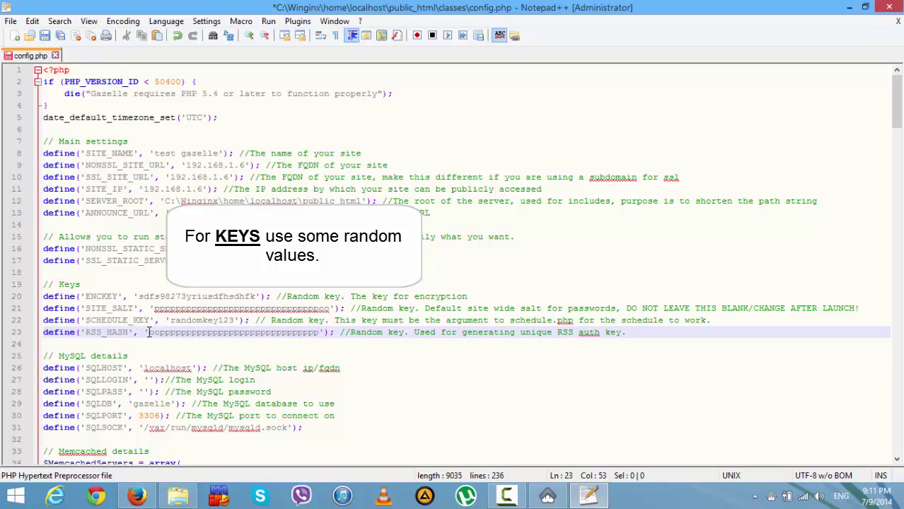
pyautogui.click(151, 380)
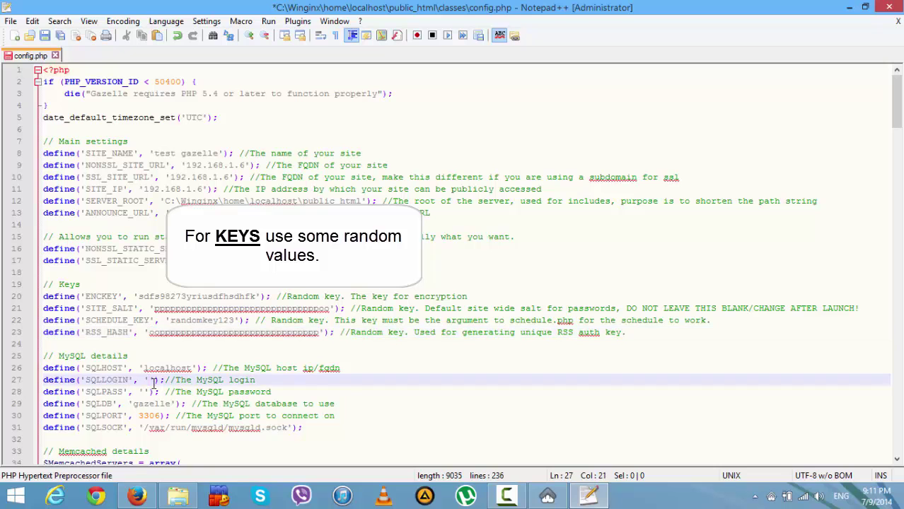
# - Set SQLLOGIN to root and enter the MySQL password in SQLPASS
pyautogui.write('root')
pyautogui.click(175, 344)
pyautogui.scroll(-5, 176, 347)
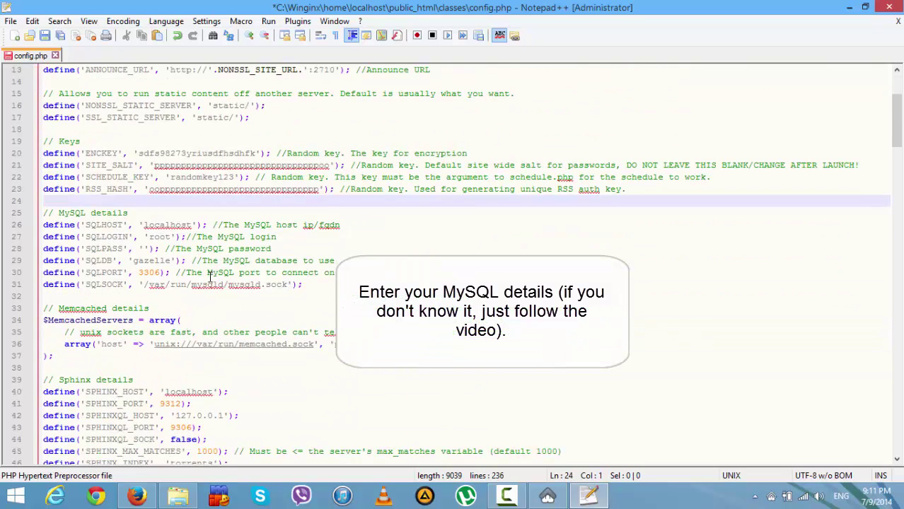
pyautogui.click(144, 212)
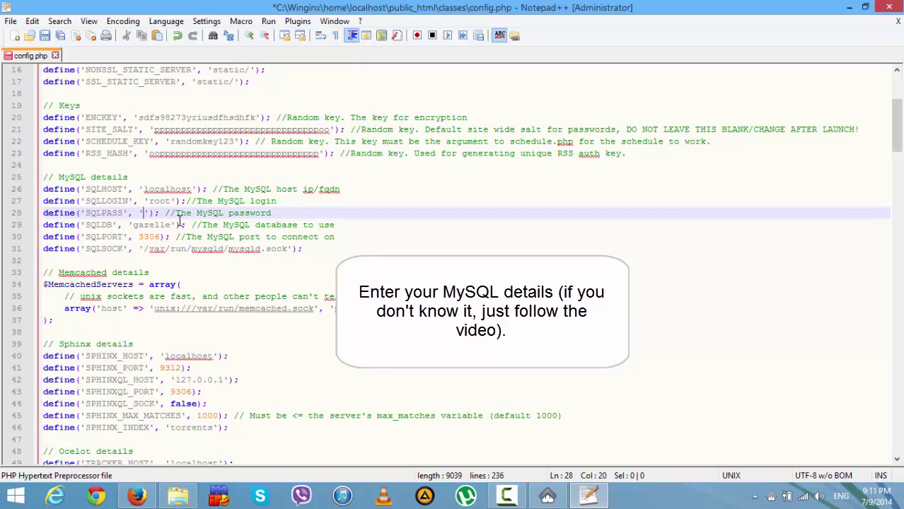
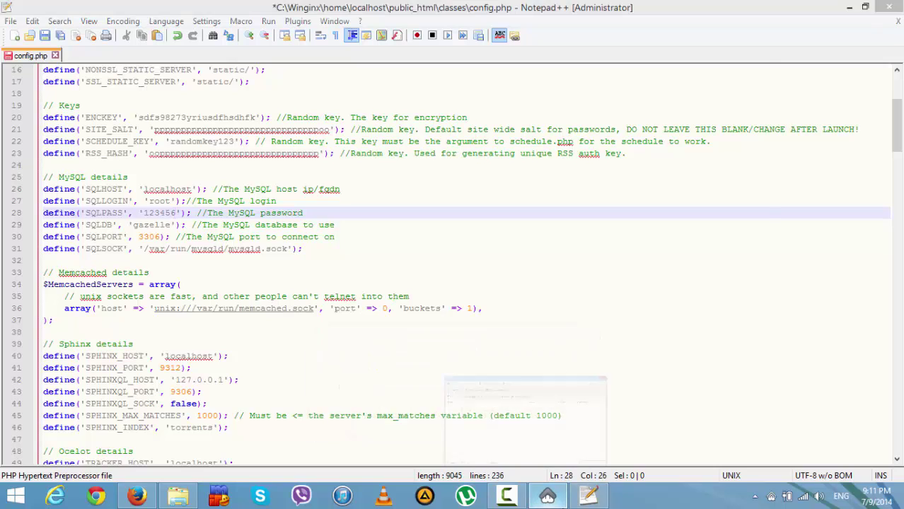
pyautogui.click(547, 496)
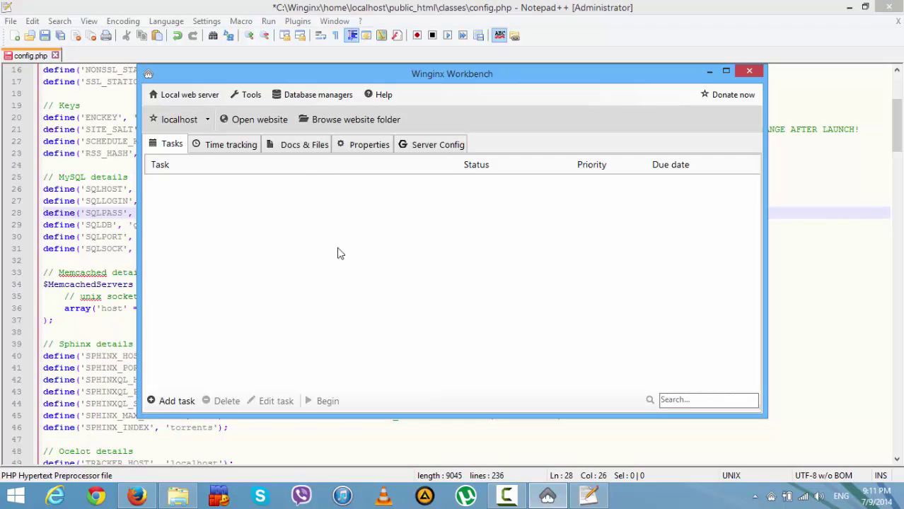
# - Copy the Memcached port 11211 from Winginx's local server settings into the clipboard for config.php
pyautogui.click(207, 97)
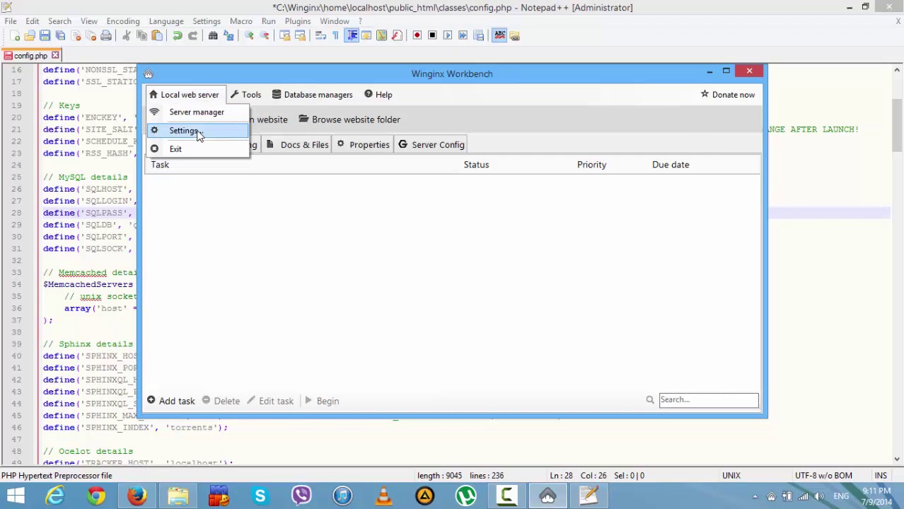
pyautogui.click(196, 131)
pyautogui.click(601, 145)
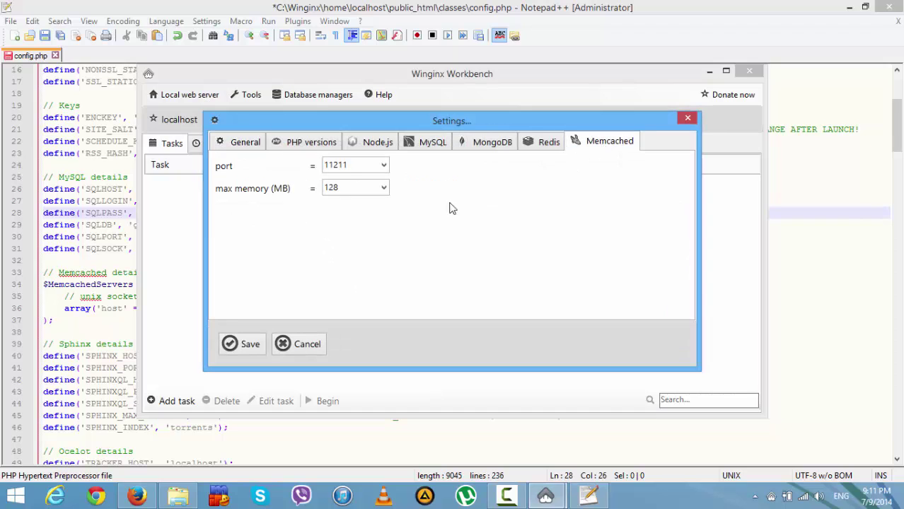
pyautogui.doubleClick(357, 165)
pyautogui.rightClick(336, 162)
pyautogui.click(369, 206)
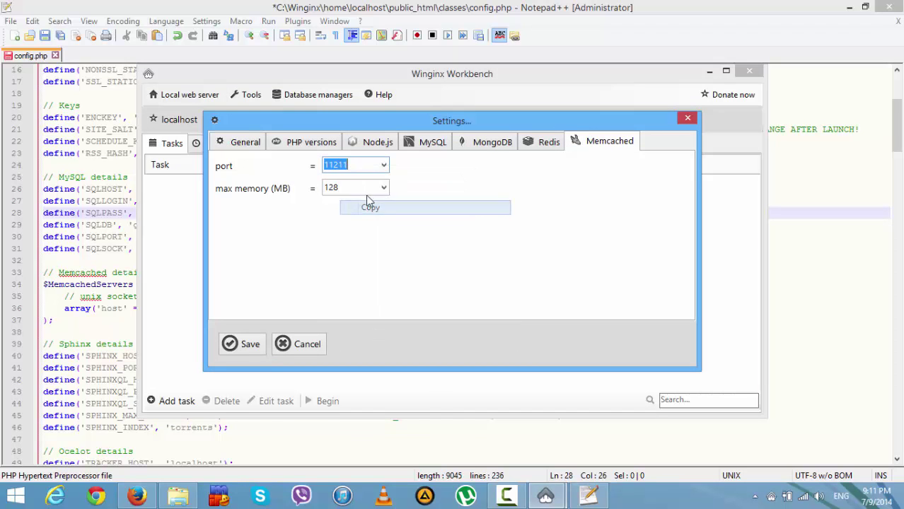
pyautogui.hotkey('alt', 'Tab')
pyautogui.click(389, 309)
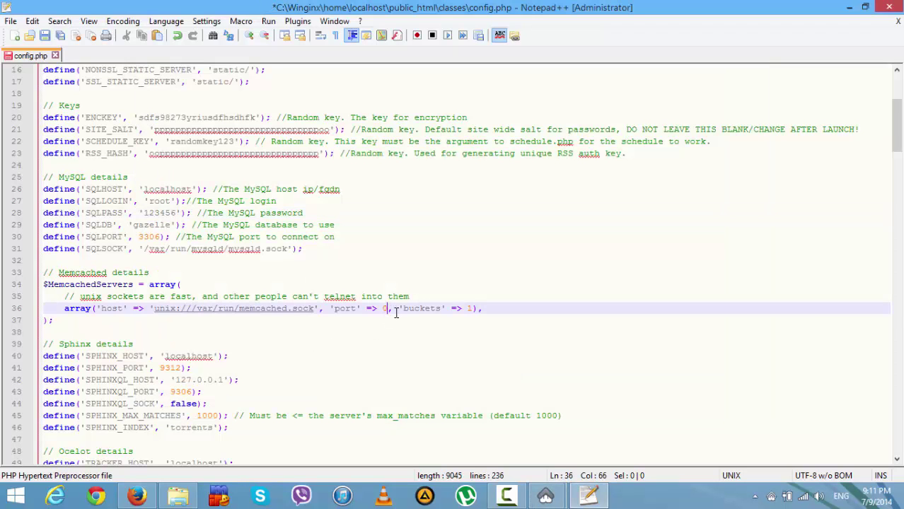
# - Point the Memcached entry at host 192.168.1.6 on port 11211 and save config.php
pyautogui.press('BackSpace')
pyautogui.hotkey('ctrl', 'v')
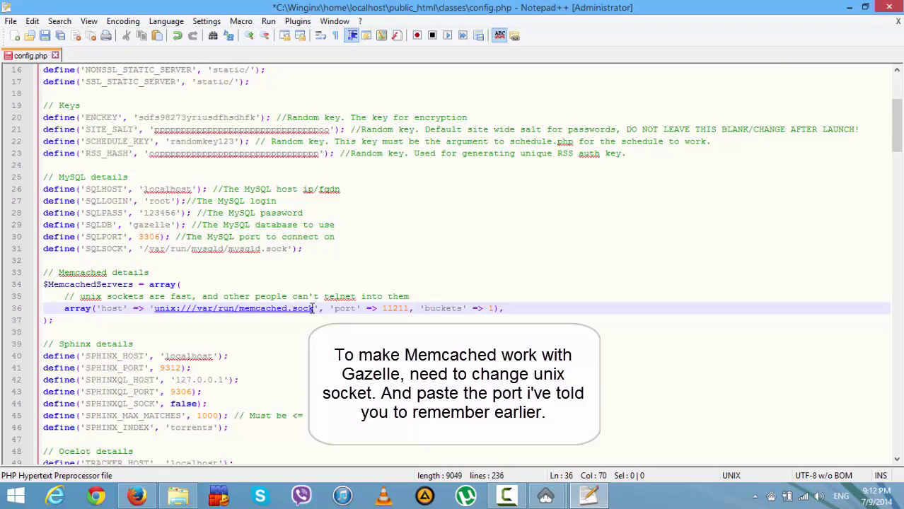
pyautogui.moveTo(316, 309); pyautogui.dragTo(157, 314)
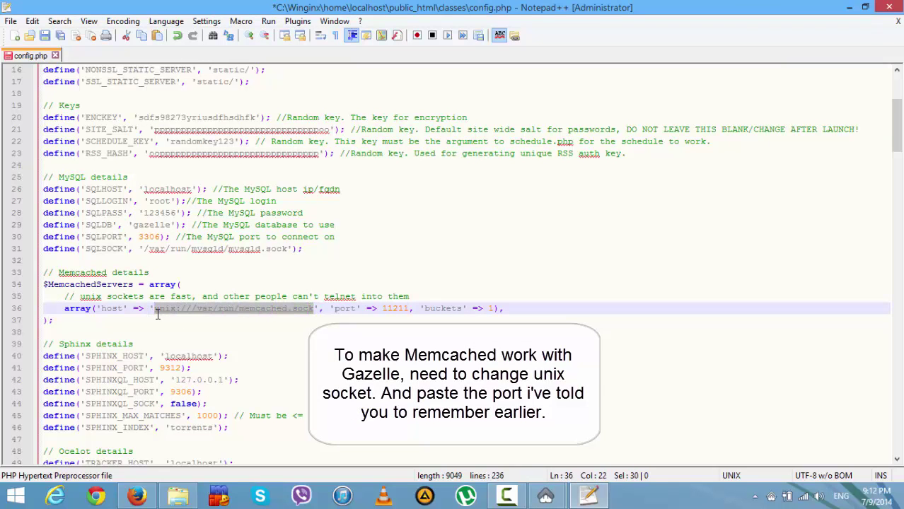
pyautogui.write('192.168.1.')
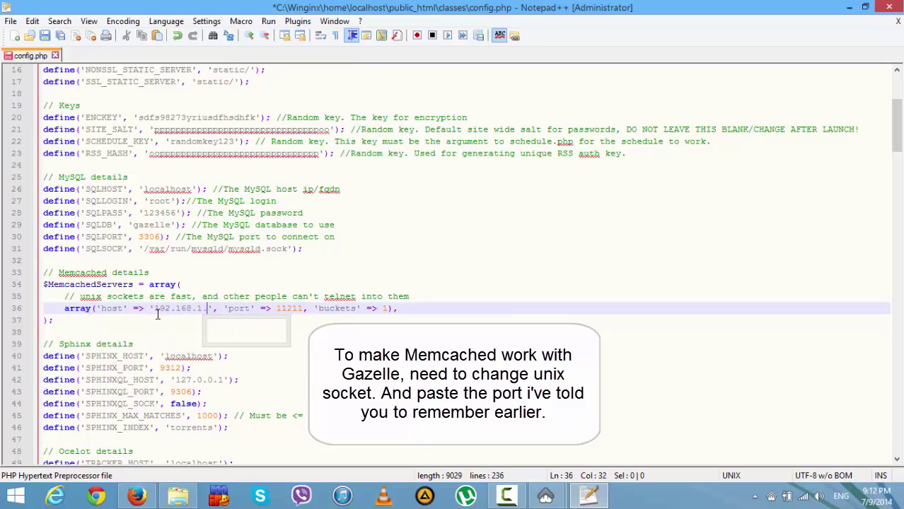
pyautogui.write('6')
pyautogui.hotkey('ctrl', 's')
pyautogui.click(150, 323)
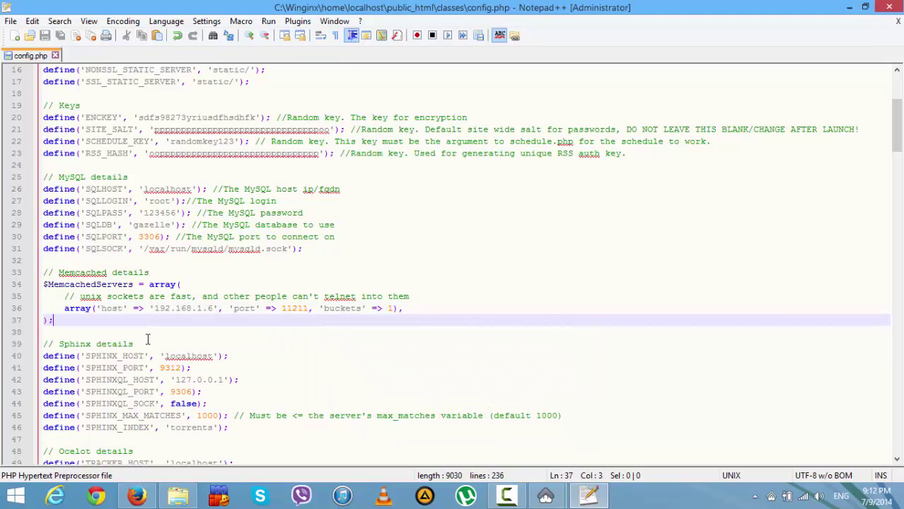
# - Change DEBUG_MODE from false to true
pyautogui.scroll(-4, 174, 319)
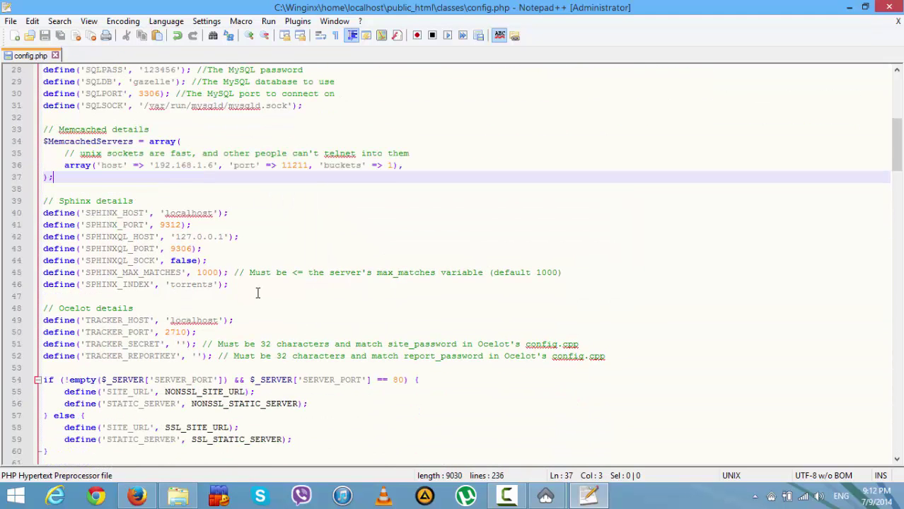
pyautogui.scroll(-6, 257, 293)
pyautogui.scroll(-1, 257, 290)
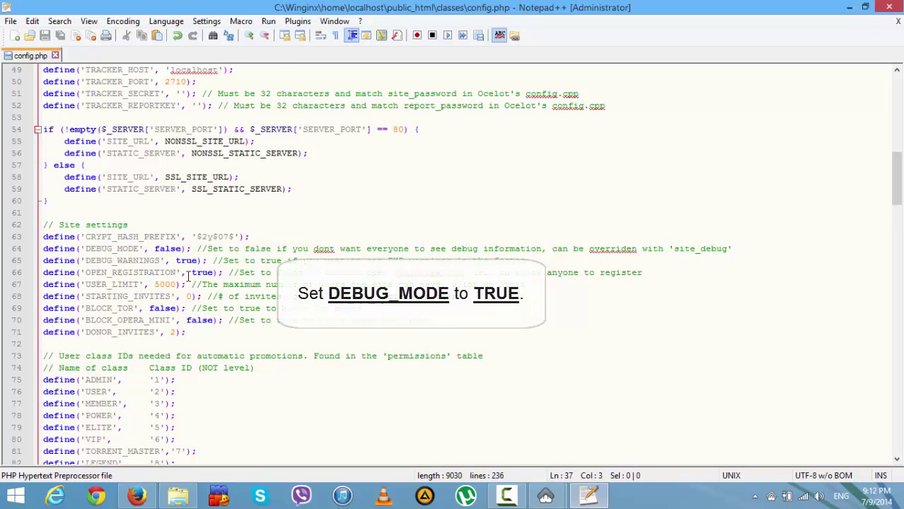
pyautogui.doubleClick(168, 249)
pyautogui.write('true')
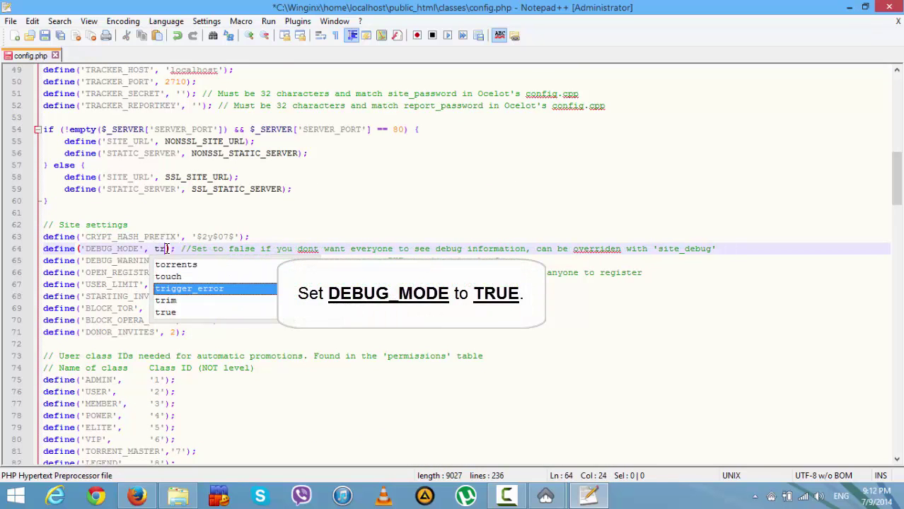
pyautogui.click(300, 214)
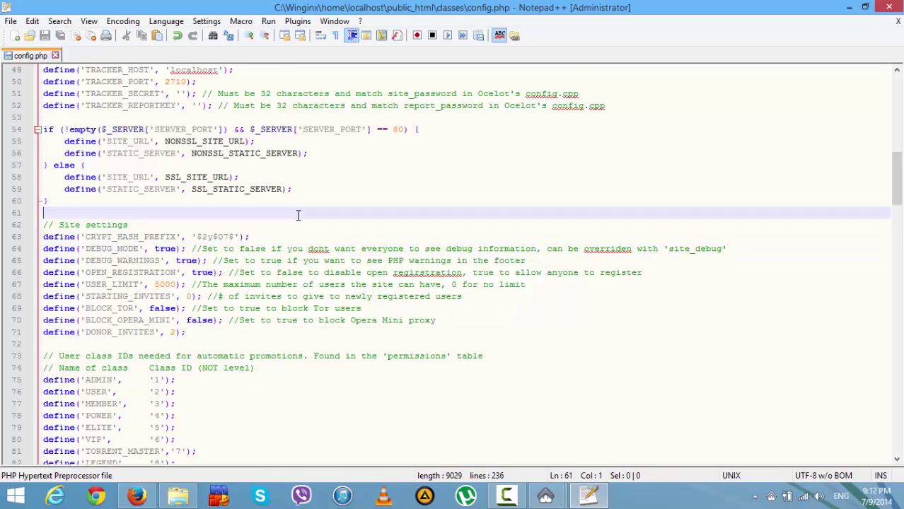
# - Reload localhost in Firefox and check it now reports 'Memcache Extension not loaded.'
pyautogui.click(137, 496)
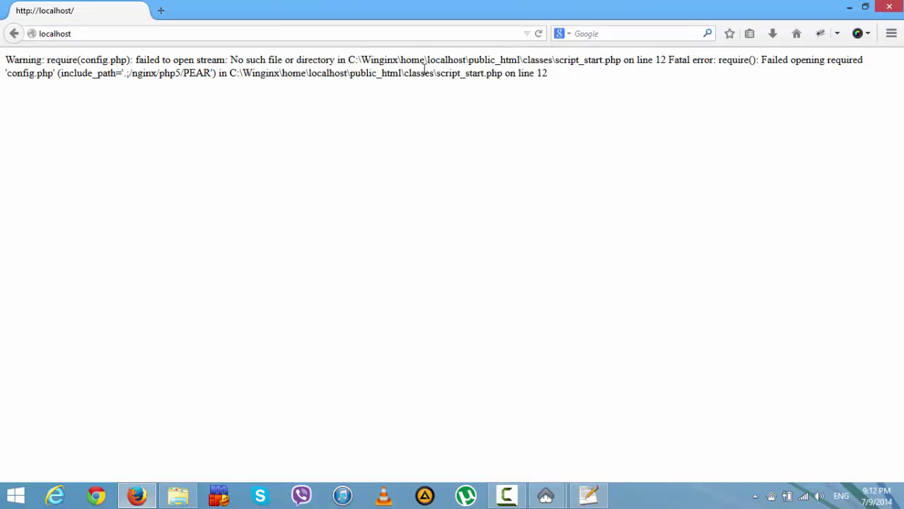
pyautogui.click(538, 34)
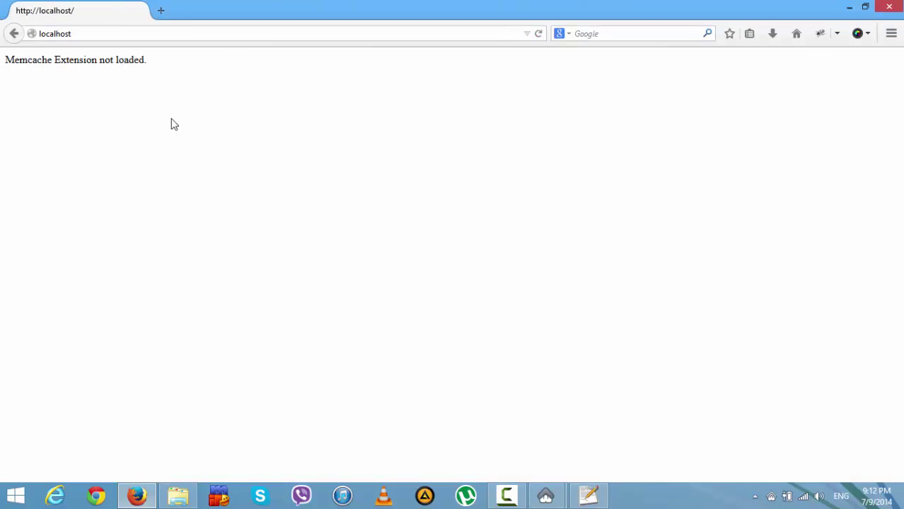
pyautogui.moveTo(147, 60); pyautogui.dragTo(6, 60)
pyautogui.click(380, 192)
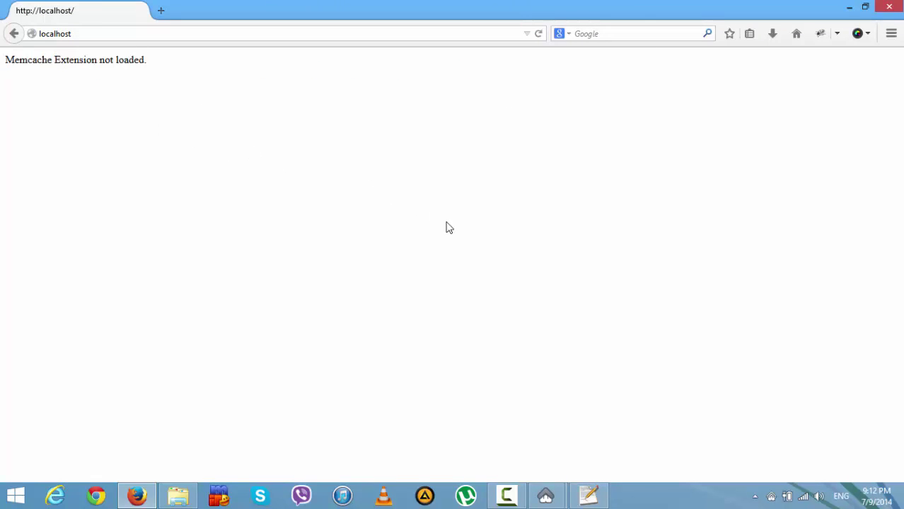
pyautogui.click(588, 496)
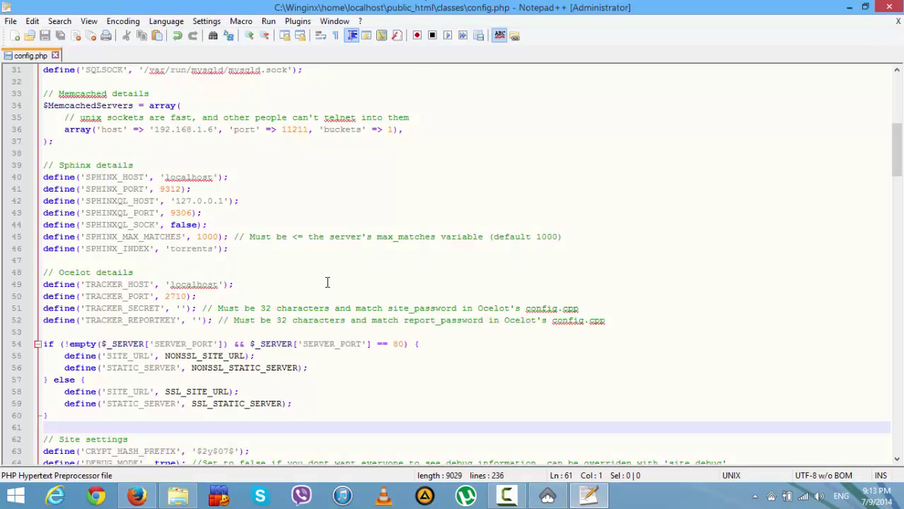
# - Replace the Memcached host 192.168.1.6 with 127.0.0.1 on line 36 and save
pyautogui.doubleClick(182, 131)
pyautogui.press('BackSpace')
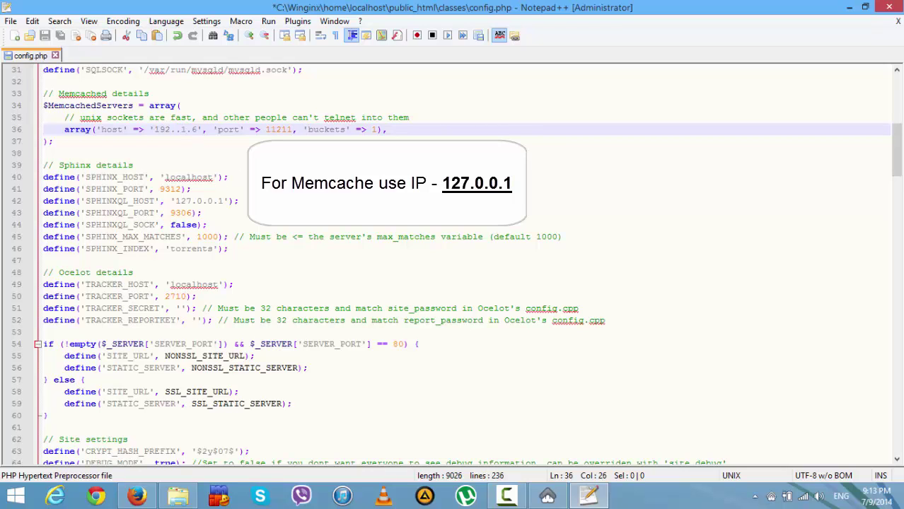
pyautogui.press('Delete')
pyautogui.press('Delete')
pyautogui.press('Delete')
pyautogui.press('Delete')
pyautogui.press('BackSpace')
pyautogui.press('BackSpace')
pyautogui.press('BackSpace')
pyautogui.press('BackSpace')
pyautogui.write('127.0.0.1')
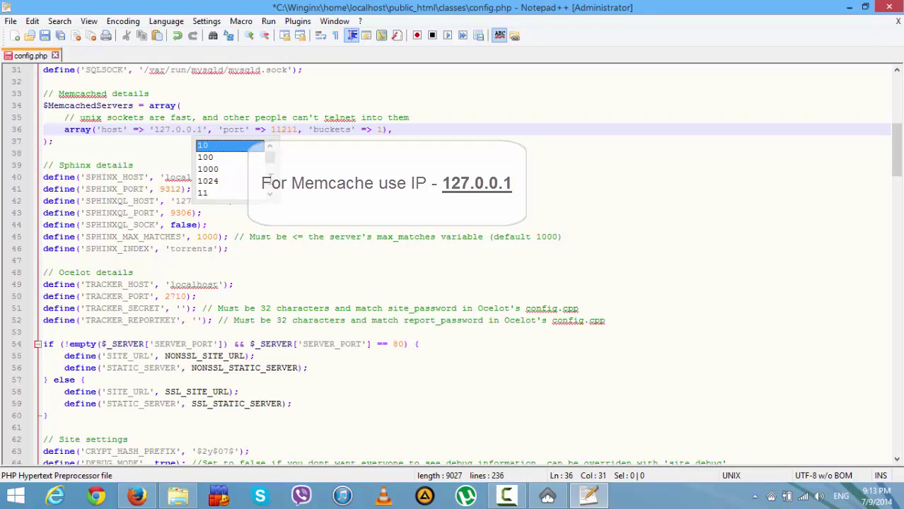
pyautogui.click(317, 177)
pyautogui.hotkey('ctrl', 's')
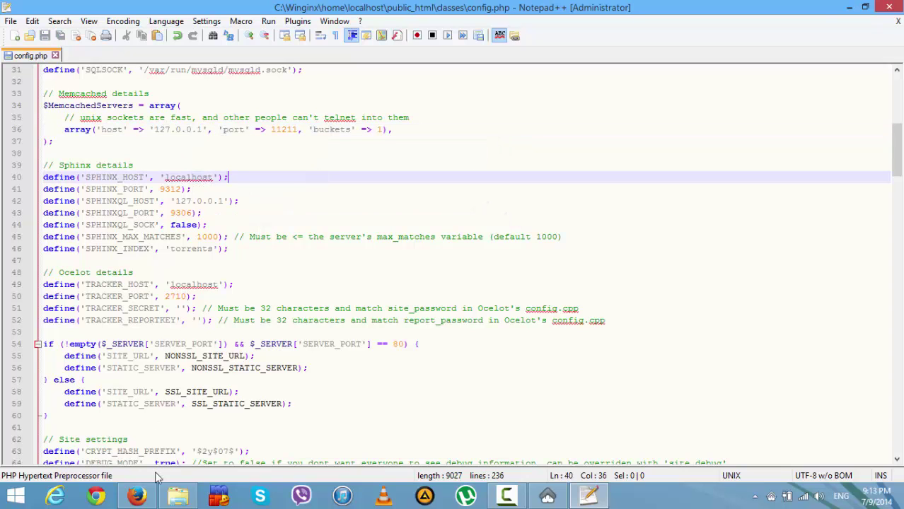
pyautogui.click(137, 495)
# - Stop and restart all Winginx servers, then reload localhost to see MySQL error 1045
pyautogui.click(777, 498)
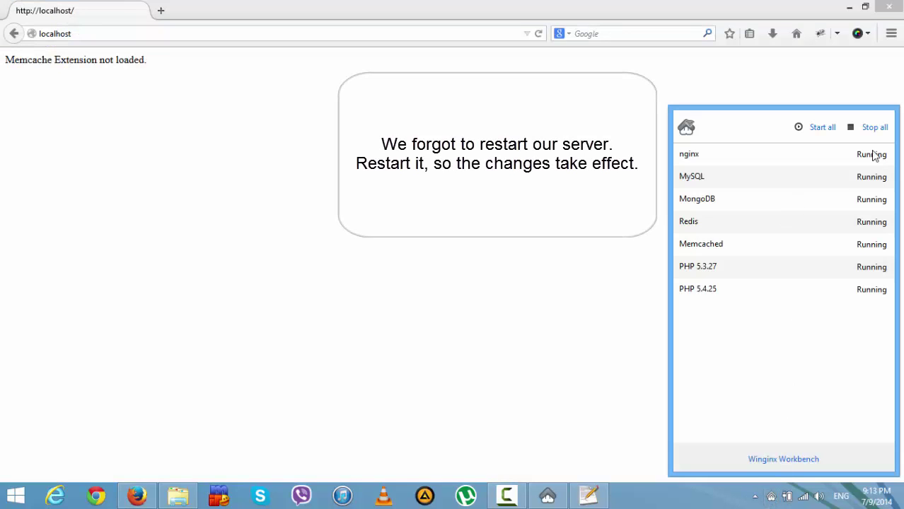
pyautogui.click(875, 127)
pyautogui.click(824, 129)
pyautogui.click(395, 199)
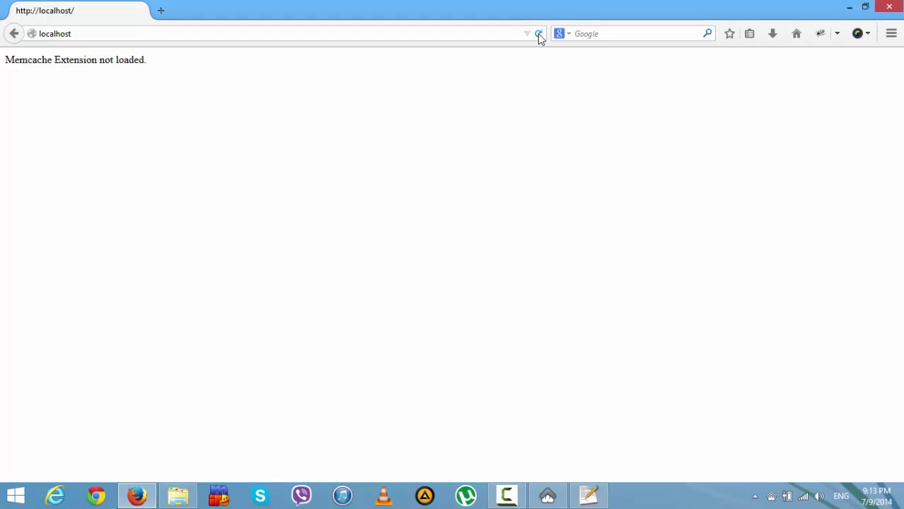
pyautogui.click(538, 33)
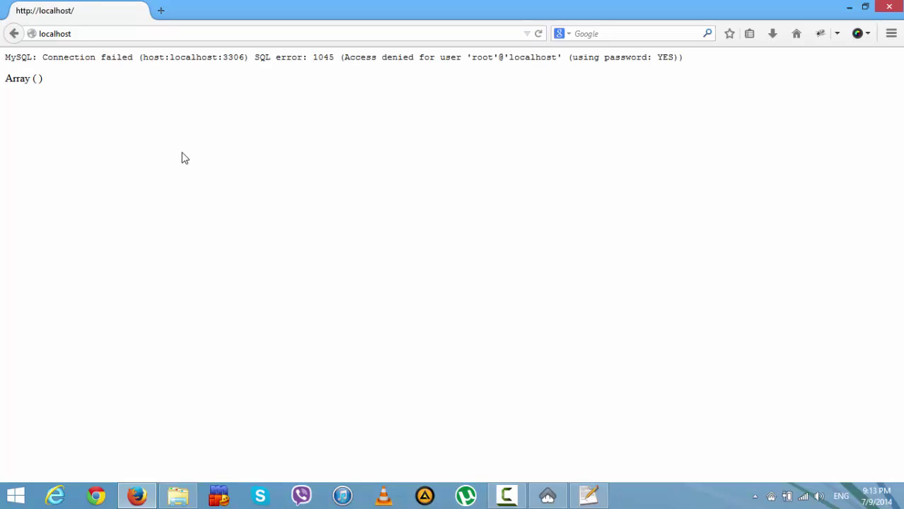
pyautogui.moveTo(32, 57); pyautogui.dragTo(691, 66)
pyautogui.click(621, 131)
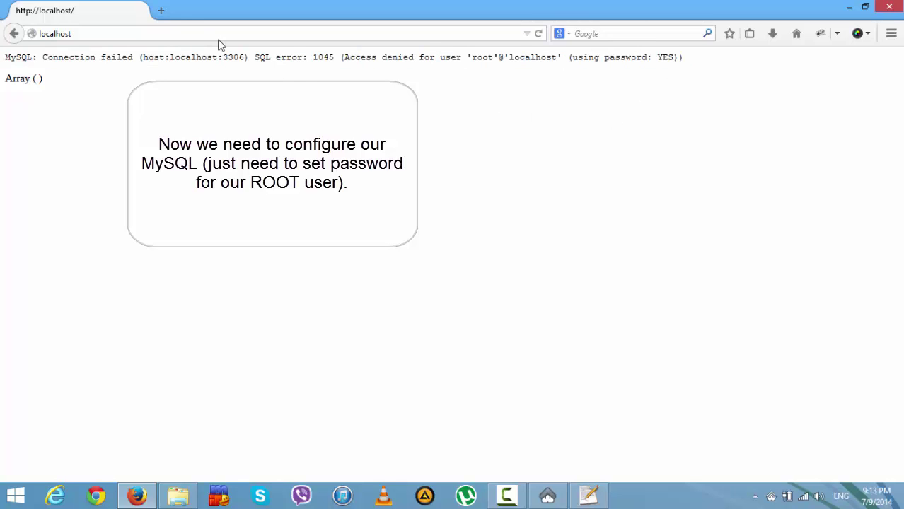
# - Open localhost:81 in a new tab and log in to phpMyAdmin as root without a password
pyautogui.click(160, 11)
pyautogui.write('loc')
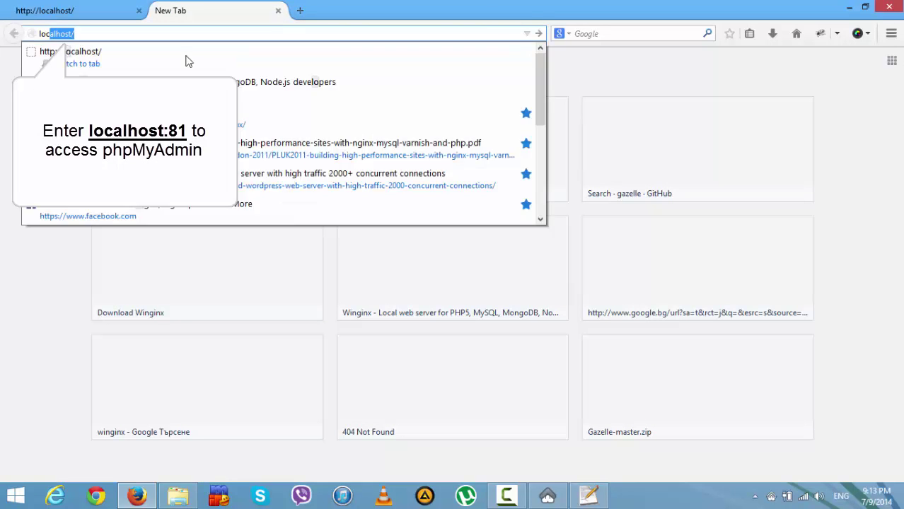
pyautogui.write('alhost:81')
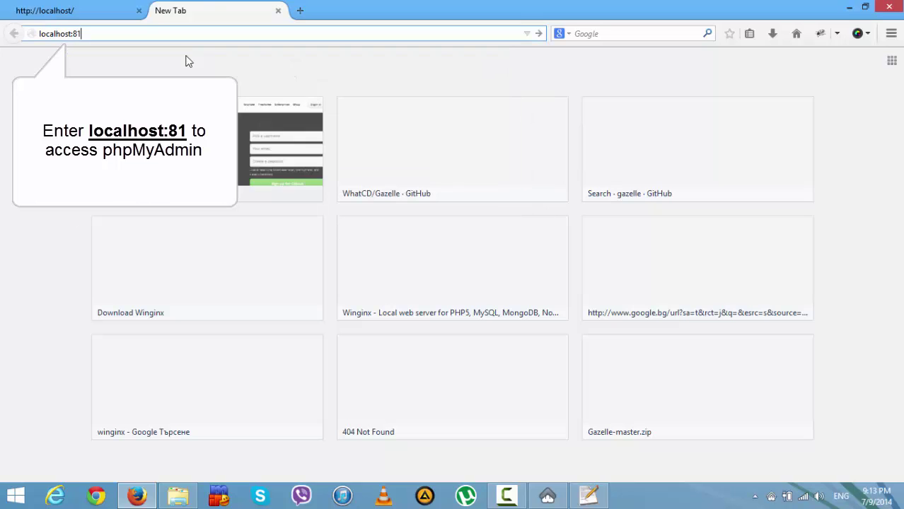
pyautogui.press('Return')
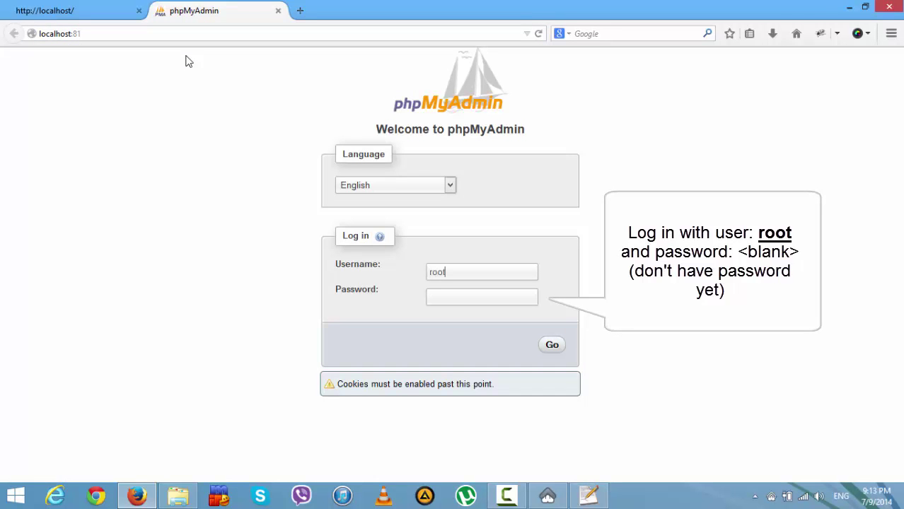
pyautogui.press('Return')
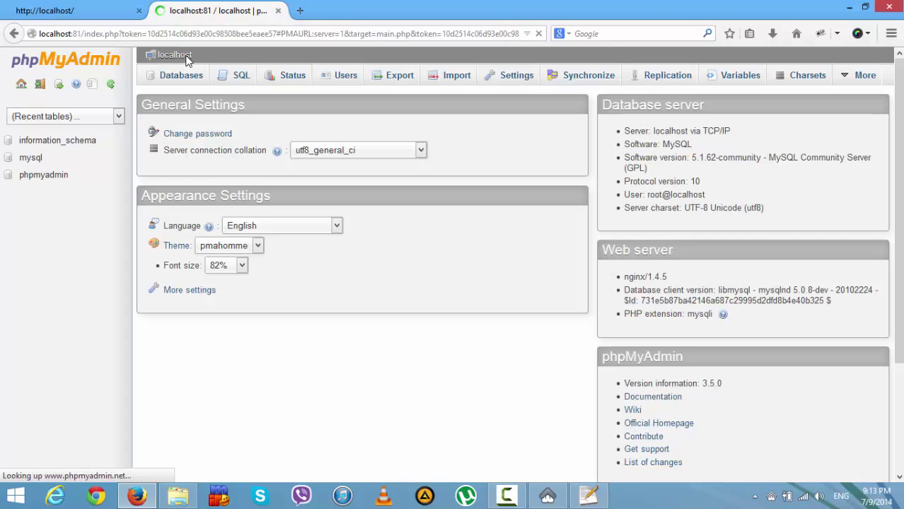
# - Change the root user's password, entering the new password in both fields
pyautogui.click(188, 134)
pyautogui.click(466, 338)
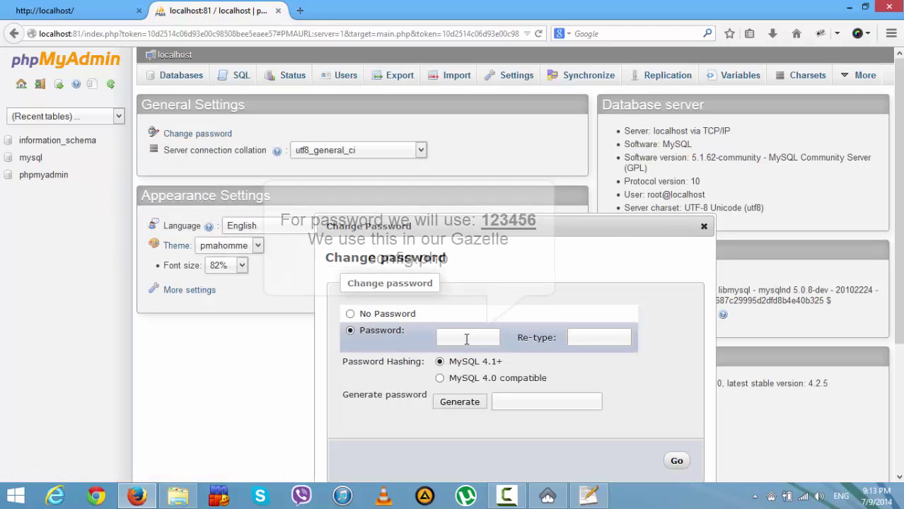
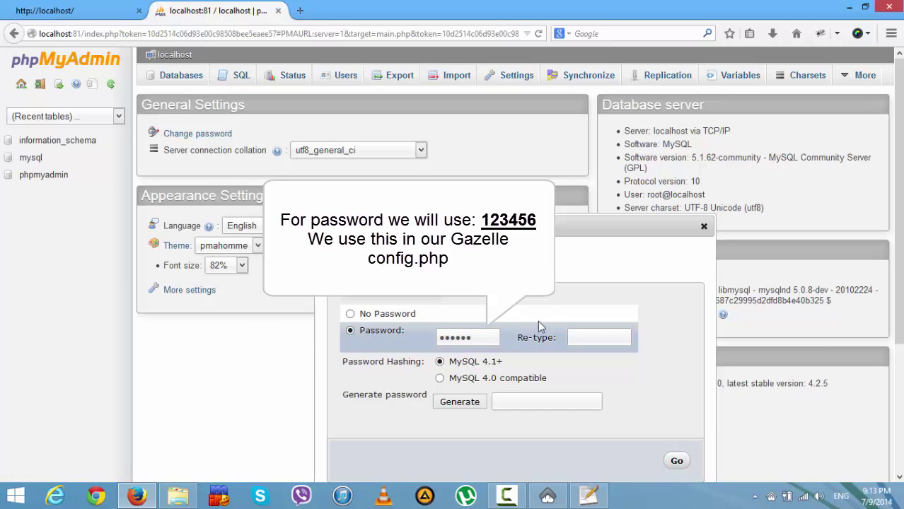
pyautogui.click(595, 332)
pyautogui.click(676, 463)
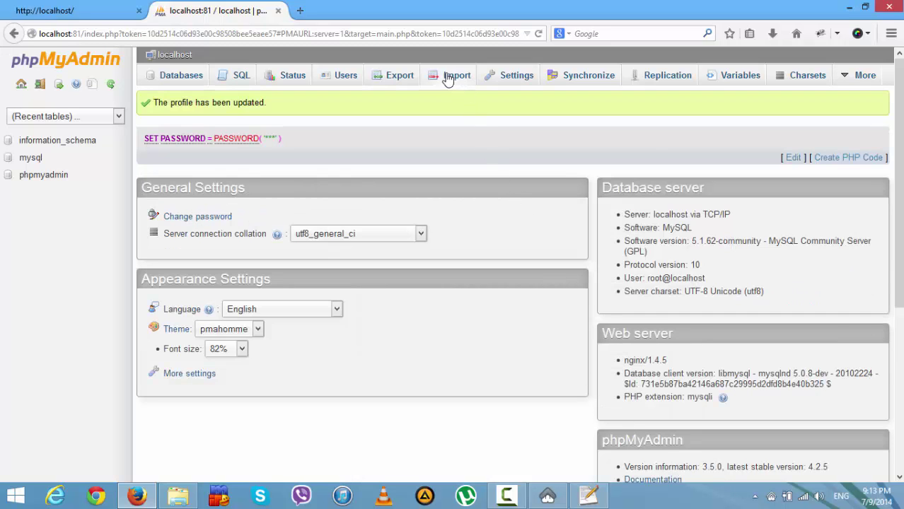
pyautogui.click(452, 76)
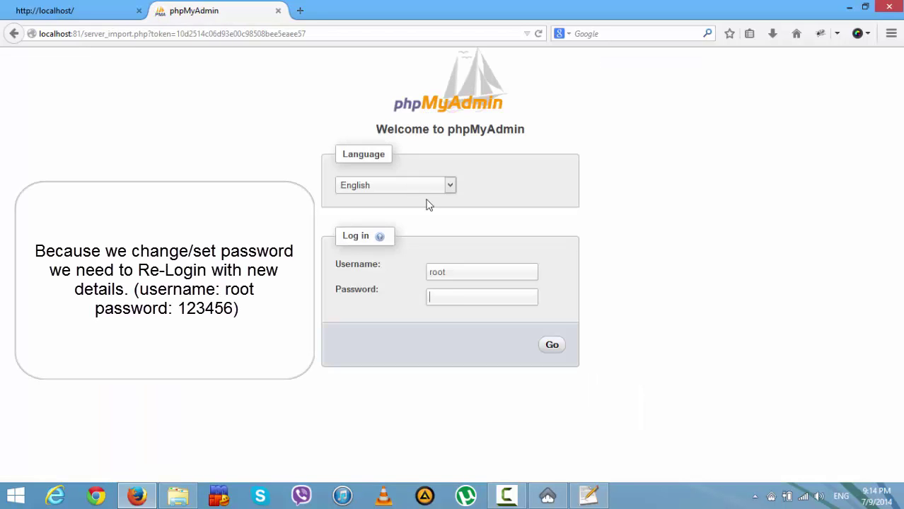
# - Log back in to phpMyAdmin with the new password and go to the Import page
pyautogui.write('6')
pyautogui.press('Return')
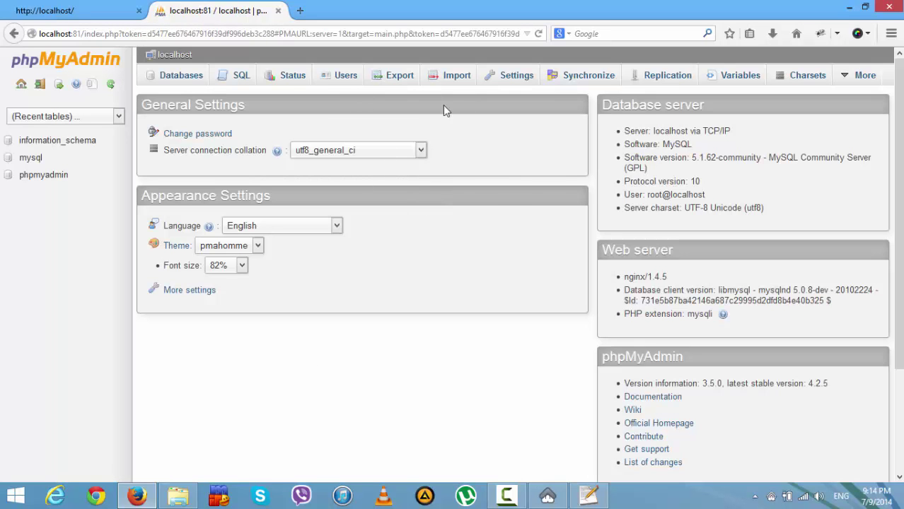
pyautogui.click(450, 77)
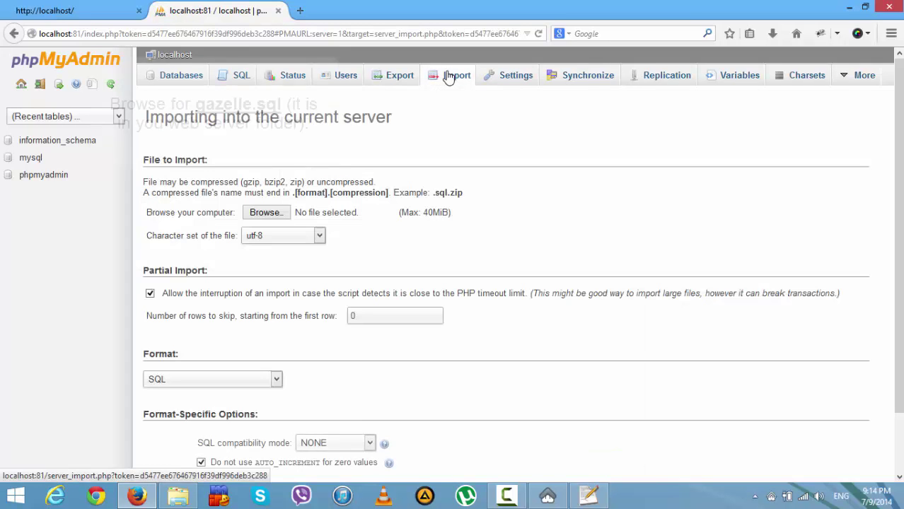
# - Import C:\Winginx\home\localhost\public_html\gazelle.sql, running its 169 queries to create the gazelle database
pyautogui.click(283, 212)
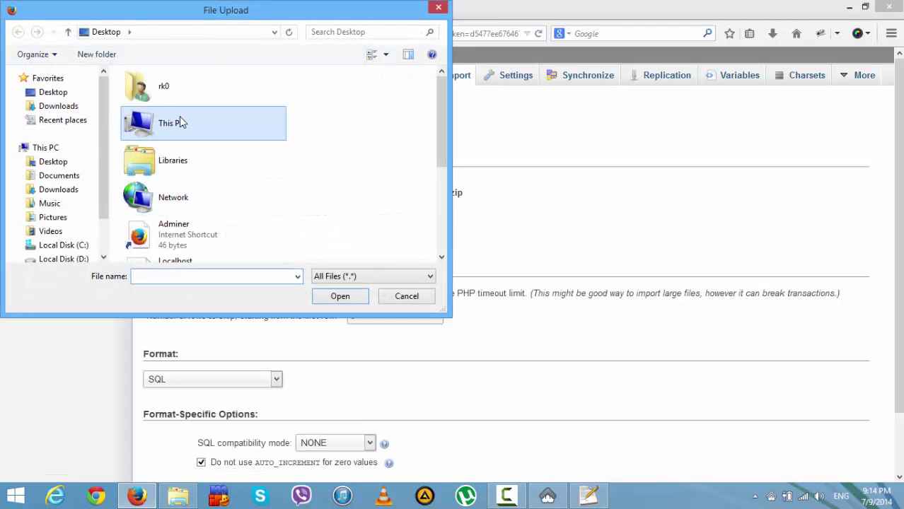
pyautogui.doubleClick(179, 119)
pyautogui.scroll(-5, 394, 182)
pyautogui.doubleClick(258, 172)
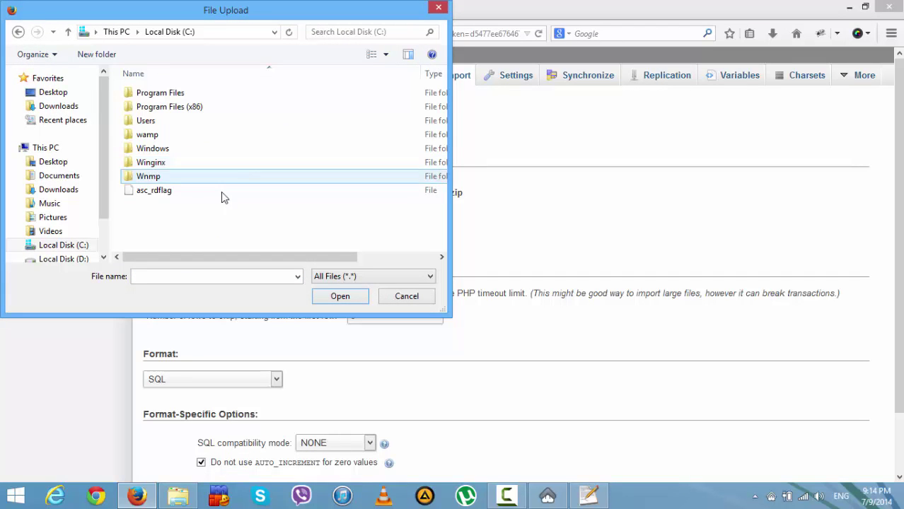
pyautogui.doubleClick(162, 163)
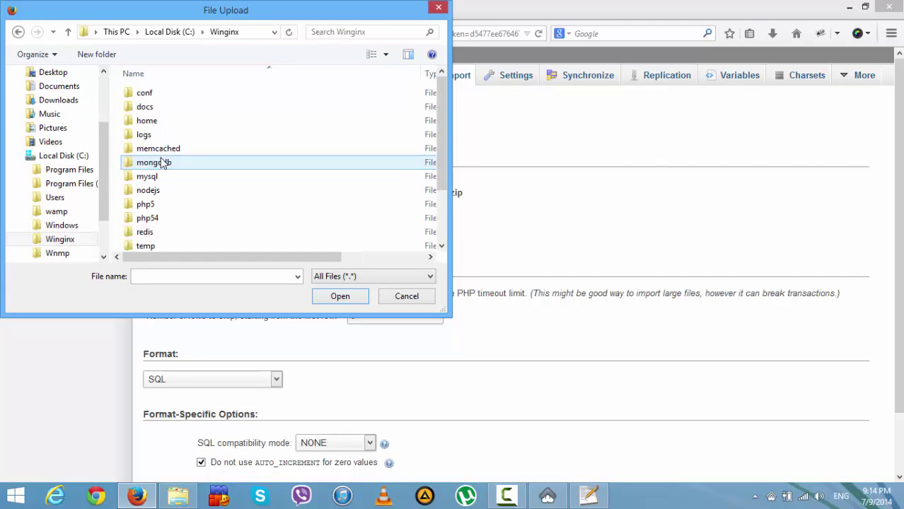
pyautogui.doubleClick(160, 125)
pyautogui.doubleClick(153, 94)
pyautogui.doubleClick(156, 92)
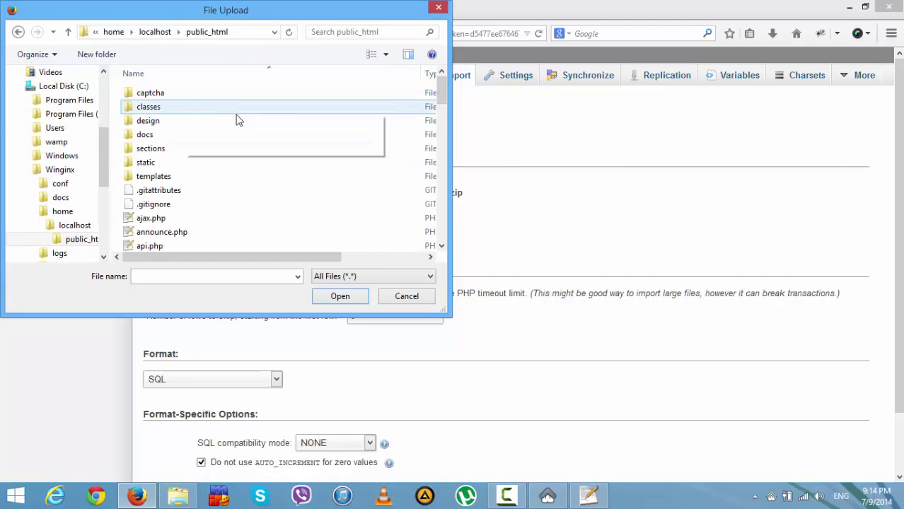
pyautogui.write('gazelle.sql')
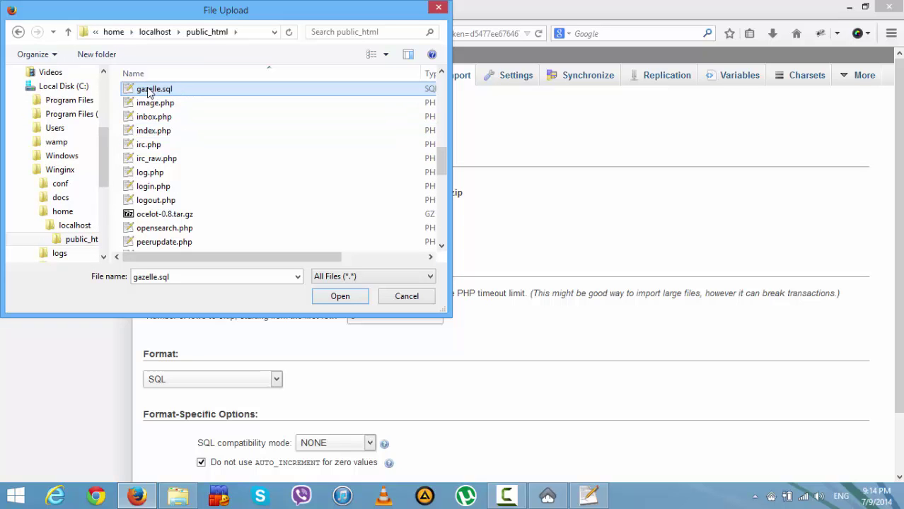
pyautogui.click(341, 297)
pyautogui.scroll(-2, 567, 248)
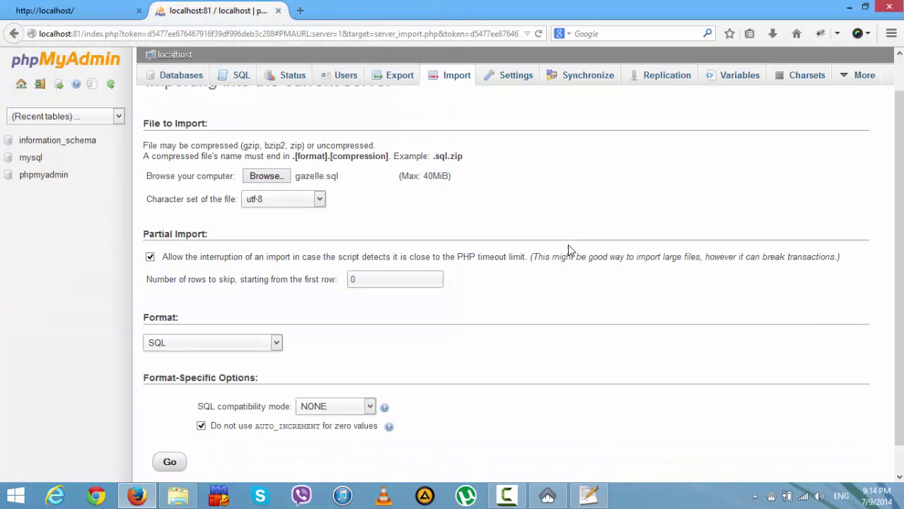
pyautogui.click(172, 434)
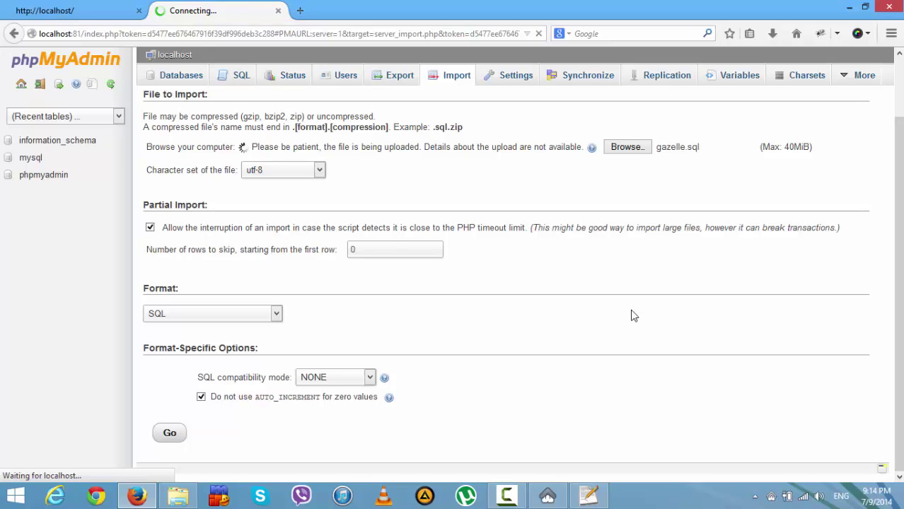
# - Reload the Gazelle tracker site on localhost and go to its registration page
pyautogui.click(91, 10)
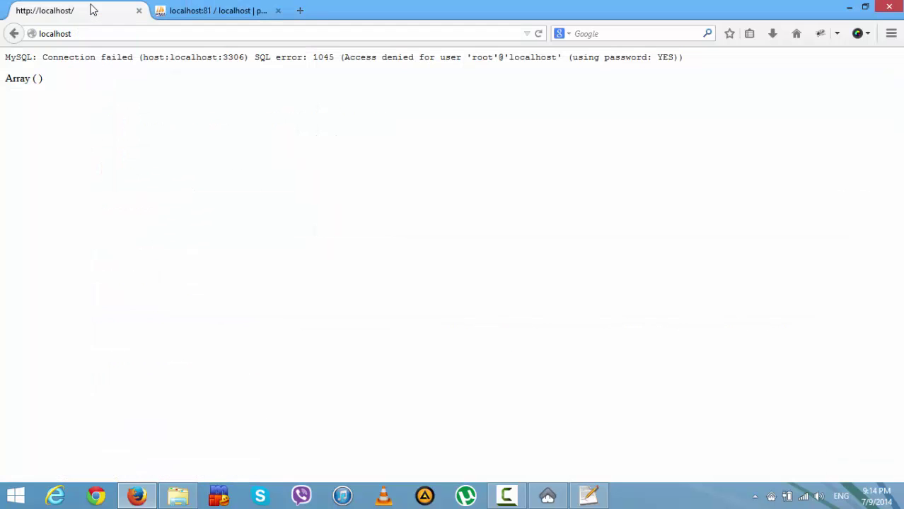
pyautogui.click(539, 35)
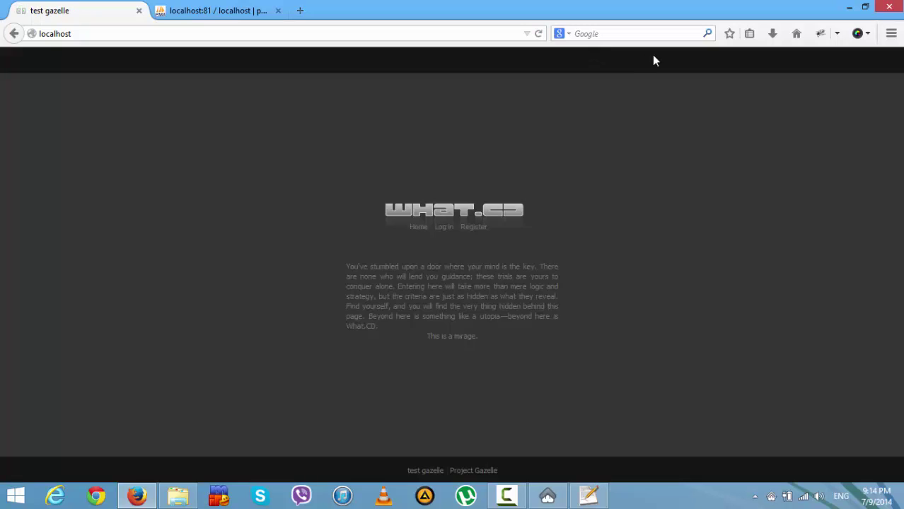
pyautogui.click(475, 227)
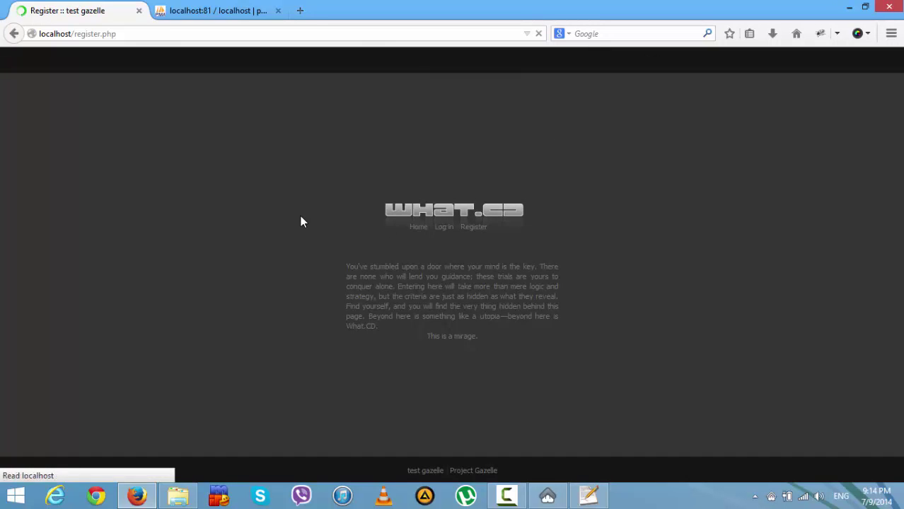
# - Fill in the username, e-mail address and password fields of the registration form
pyautogui.click(393, 231)
pyautogui.write('fen7azy')
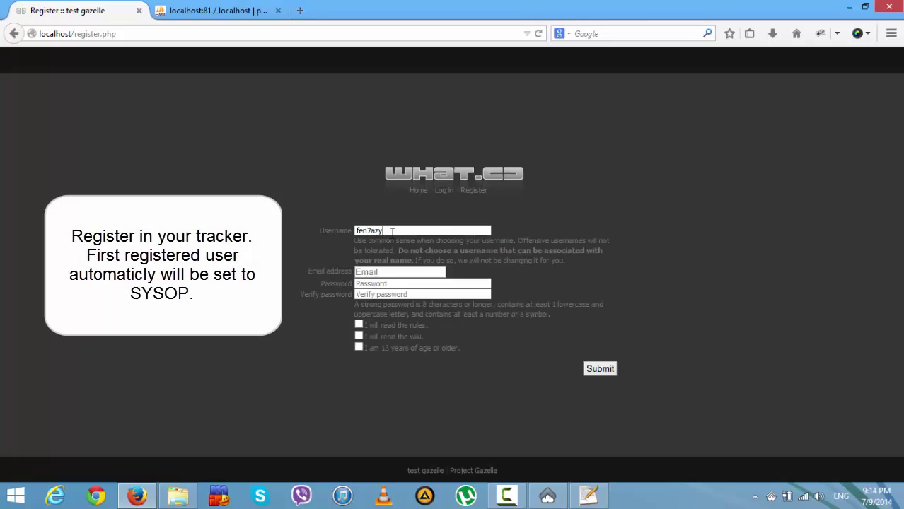
pyautogui.press('Tab')
pyautogui.write('fe')
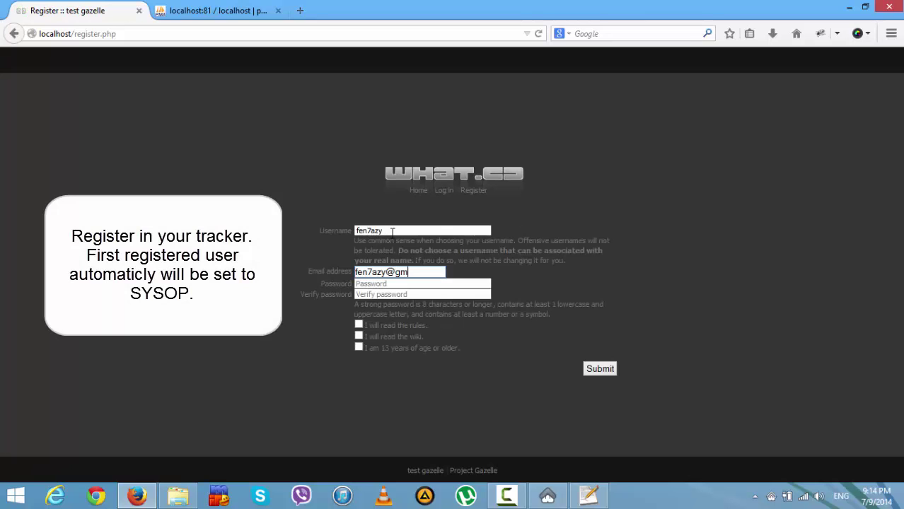
pyautogui.write('••••••••••')
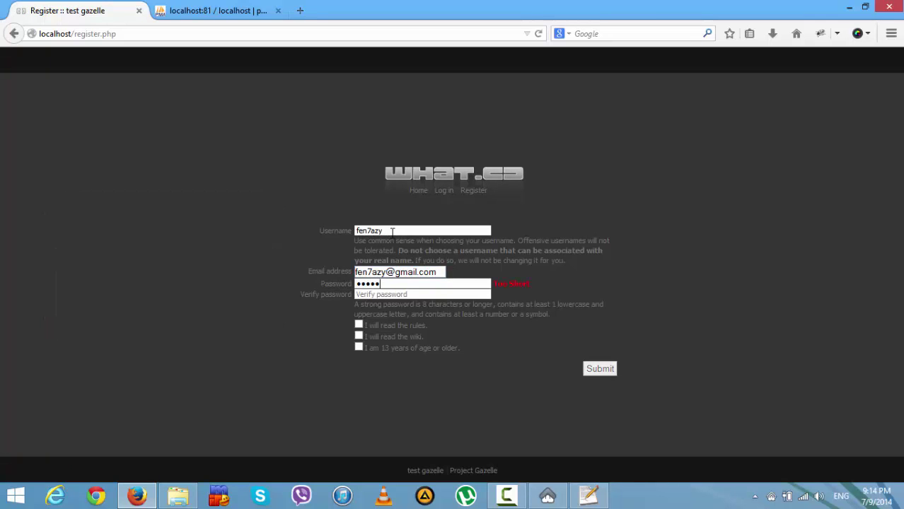
pyautogui.press('Tab')
pyautogui.write('••••••••')
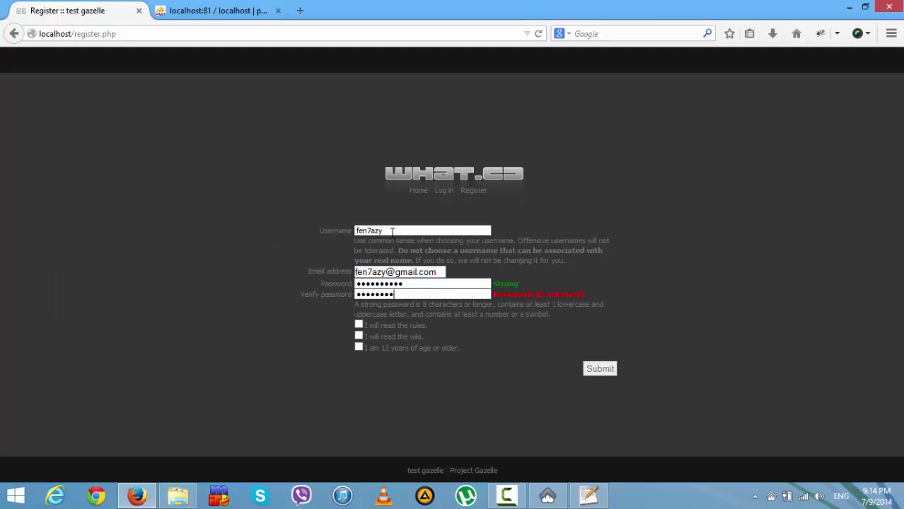
pyautogui.write('••')
# - Agree to the rules and wiki, submit the registration, and select the confirmation message
pyautogui.click(360, 337)
pyautogui.click(358, 325)
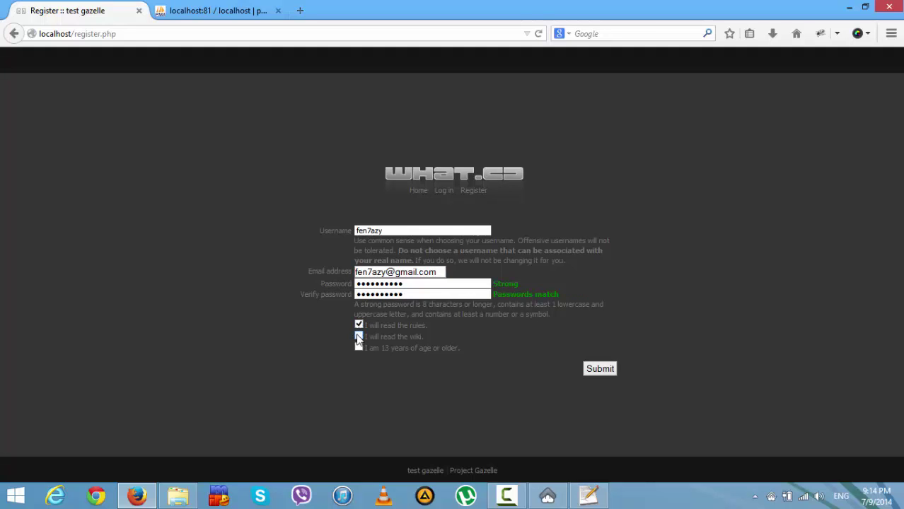
pyautogui.click(599, 370)
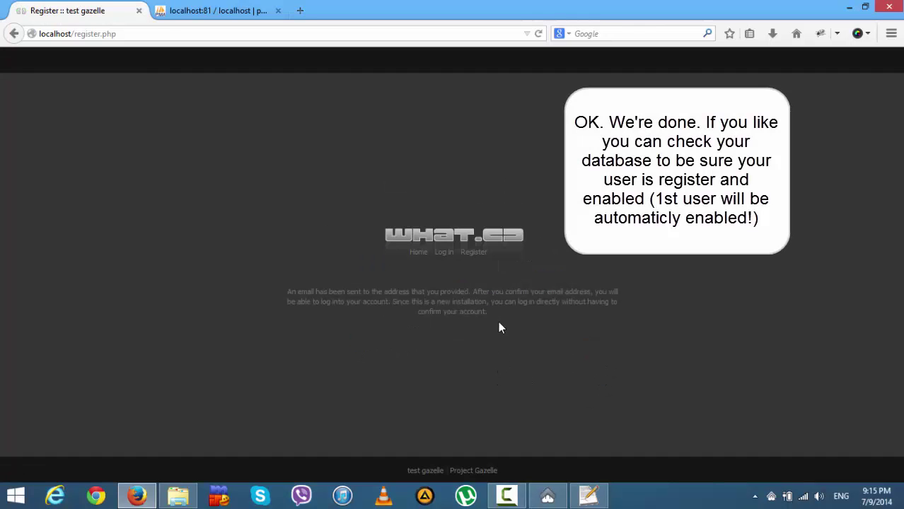
pyautogui.moveTo(503, 316); pyautogui.dragTo(286, 296)
# - Open the users_main table of the gazelle database in phpMyAdmin
pyautogui.click(202, 11)
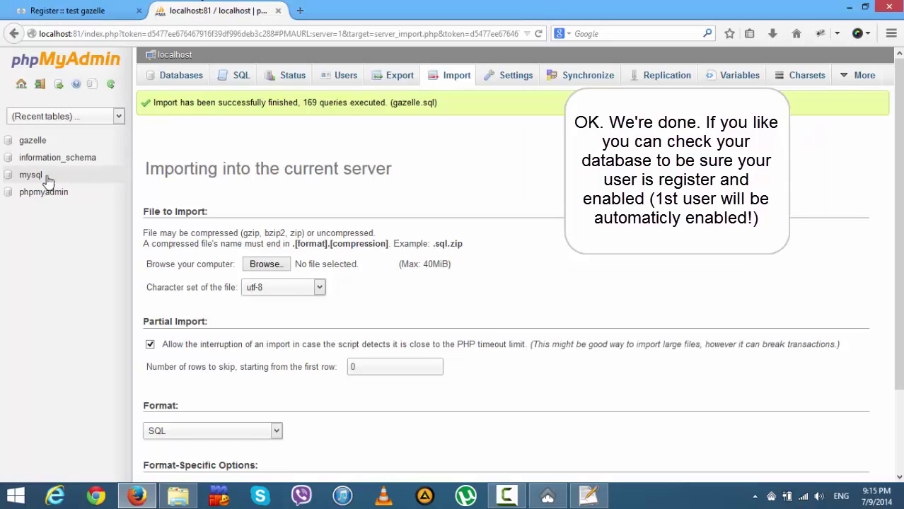
pyautogui.click(32, 141)
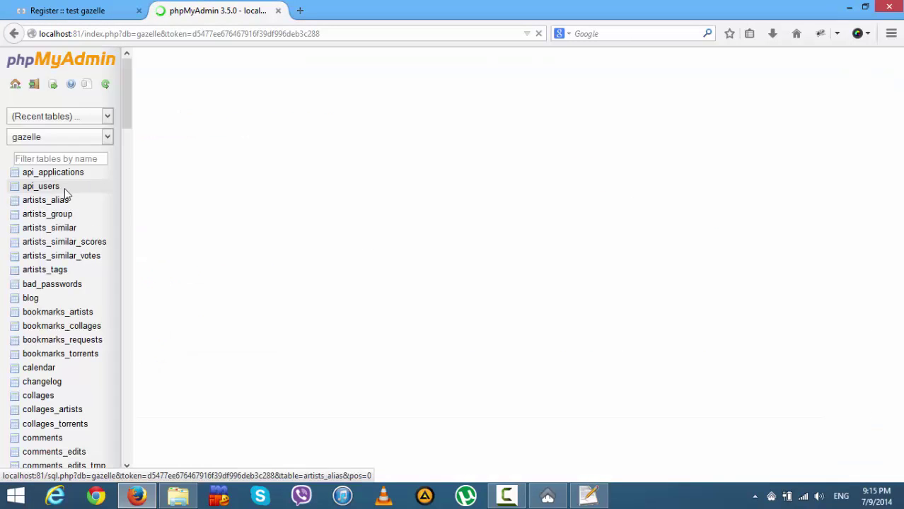
pyautogui.click(123, 201)
pyautogui.moveTo(133, 167); pyautogui.dragTo(116, 373)
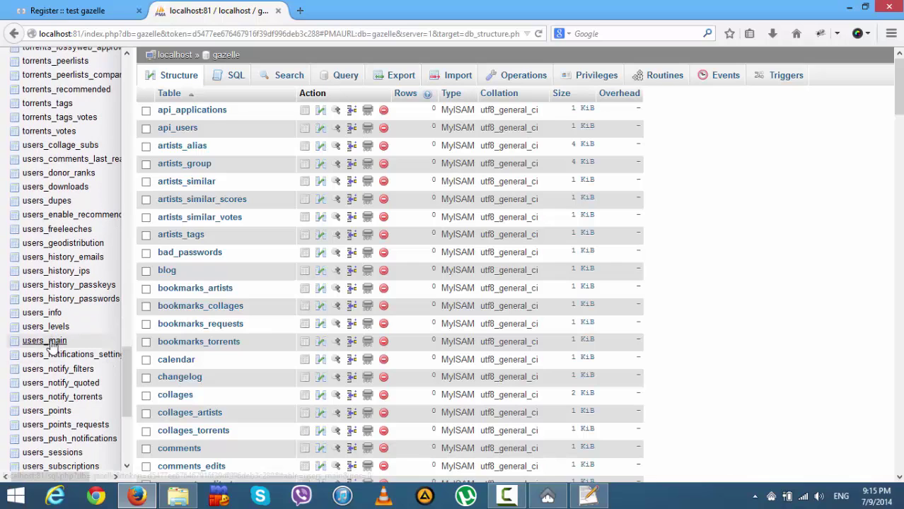
pyautogui.click(52, 343)
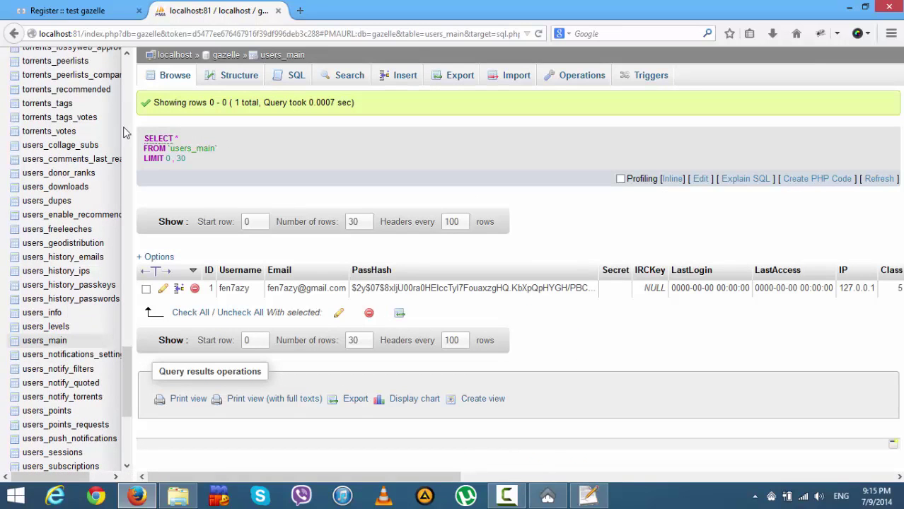
# - Check that the new user's row shows it as enabled, then go back to the confirmation page
pyautogui.moveTo(252, 288); pyautogui.dragTo(227, 288)
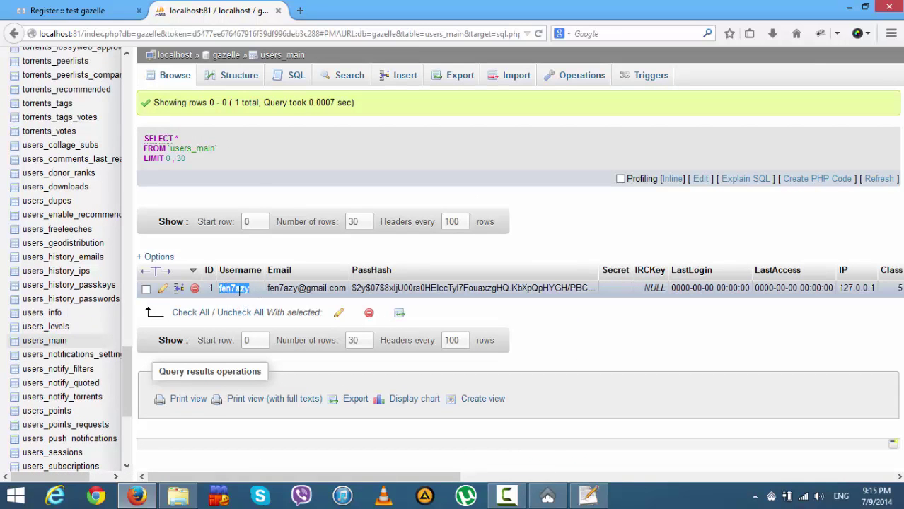
pyautogui.click(683, 365)
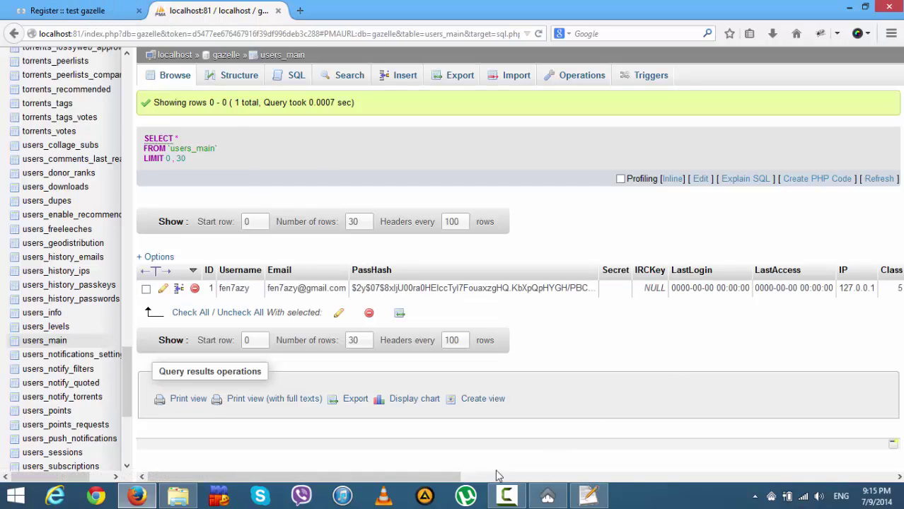
pyautogui.moveTo(393, 477); pyautogui.dragTo(672, 479)
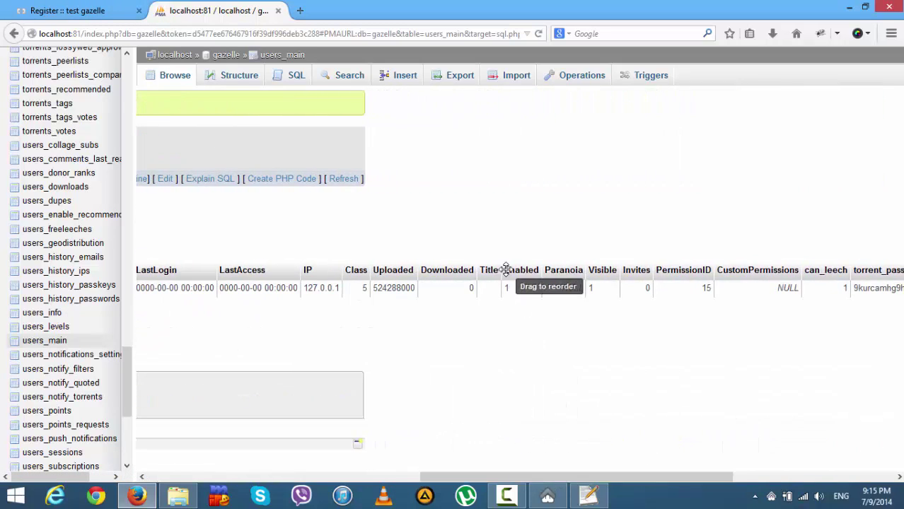
pyautogui.moveTo(509, 288); pyautogui.dragTo(503, 269)
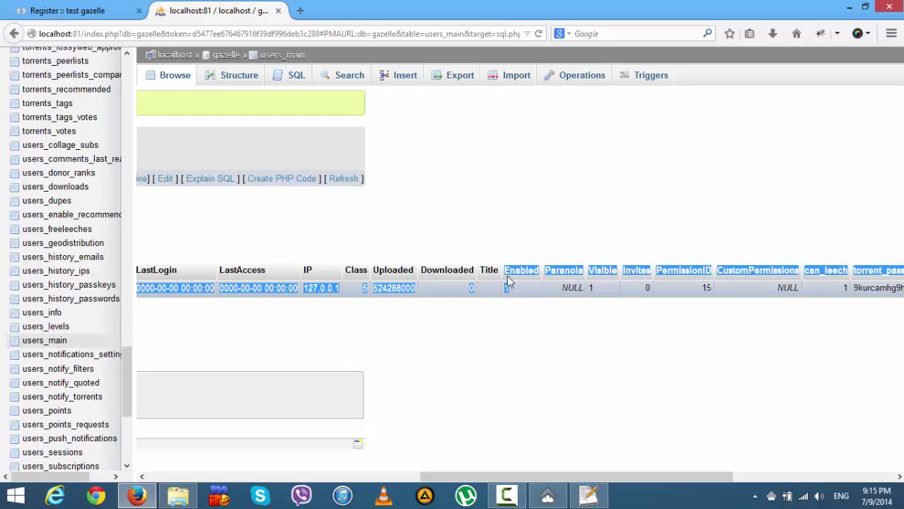
pyautogui.doubleClick(507, 284)
pyautogui.click(67, 11)
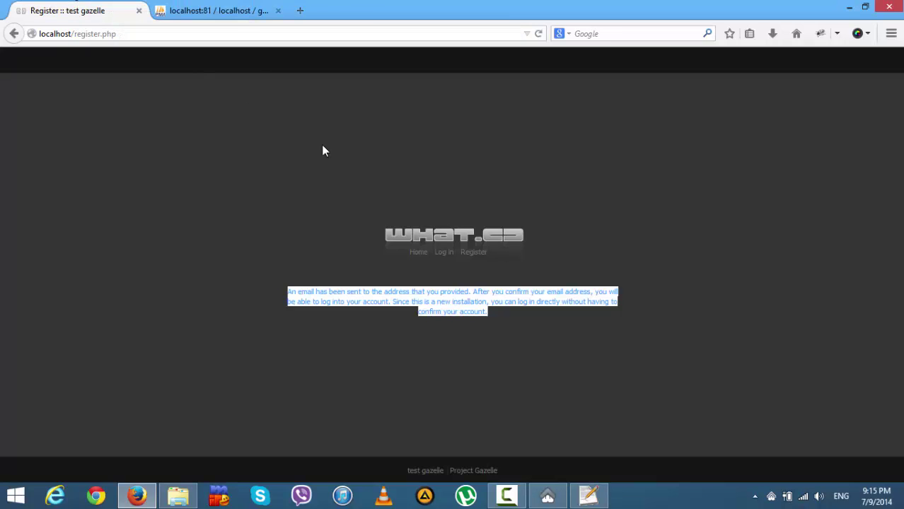
# - Log in to Gazelle as the new user and find the sys_getloadavg fatal error in the footer
pyautogui.click(450, 254)
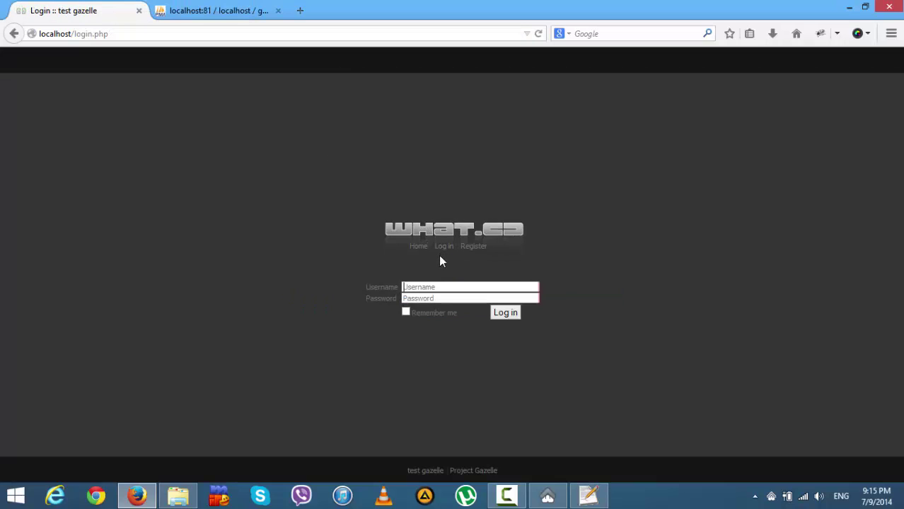
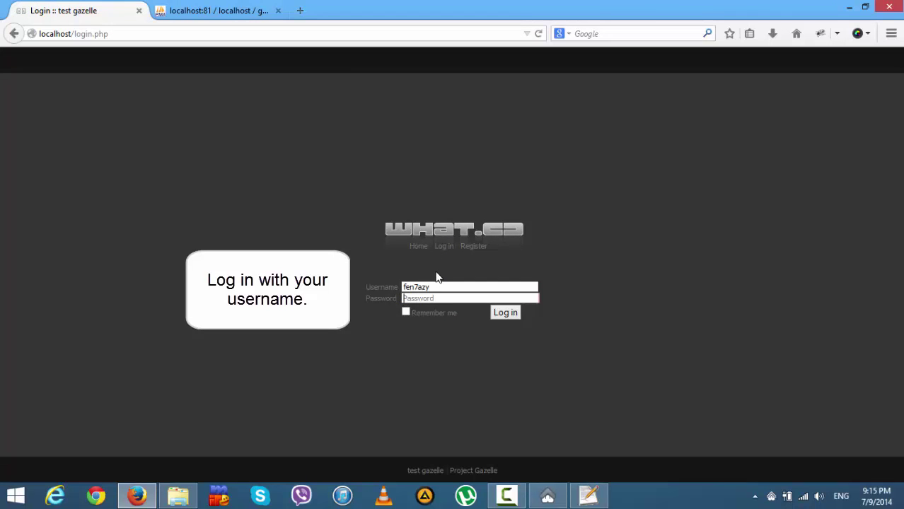
pyautogui.press('Return')
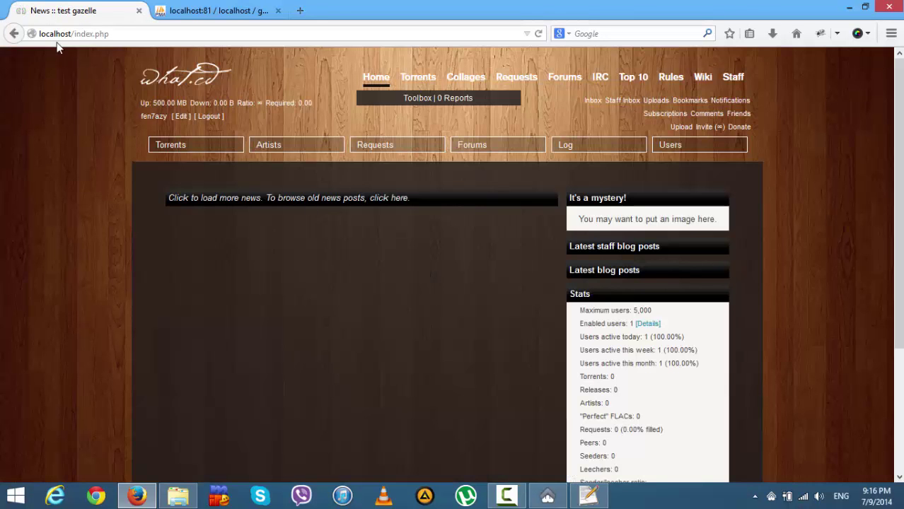
pyautogui.scroll(-3, 424, 233)
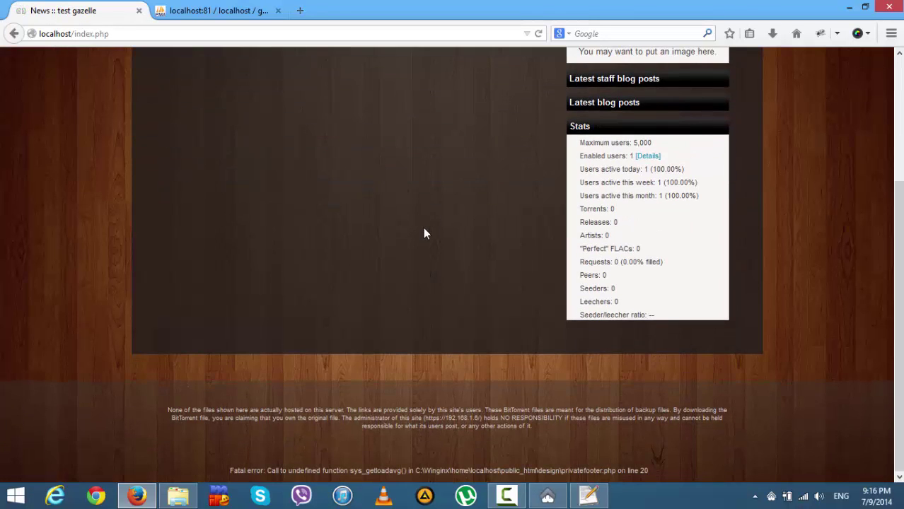
pyautogui.moveTo(230, 470); pyautogui.dragTo(576, 471)
pyautogui.click(607, 471)
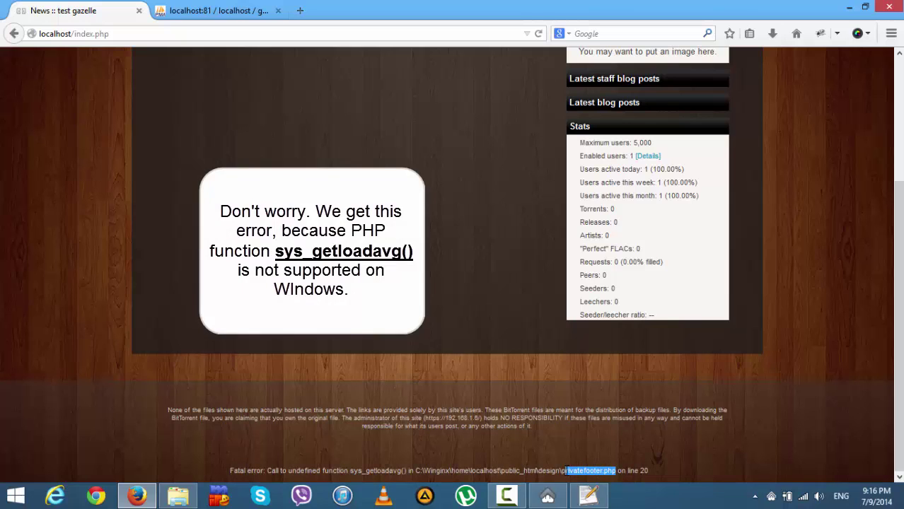
# - Open privatefooter.php from the public_html\design folder in Notepad++
pyautogui.click(178, 496)
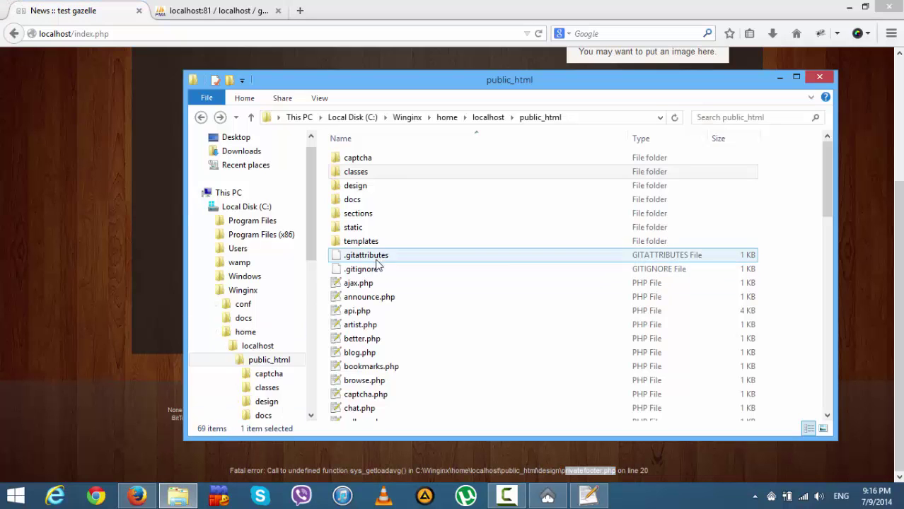
pyautogui.click(363, 189)
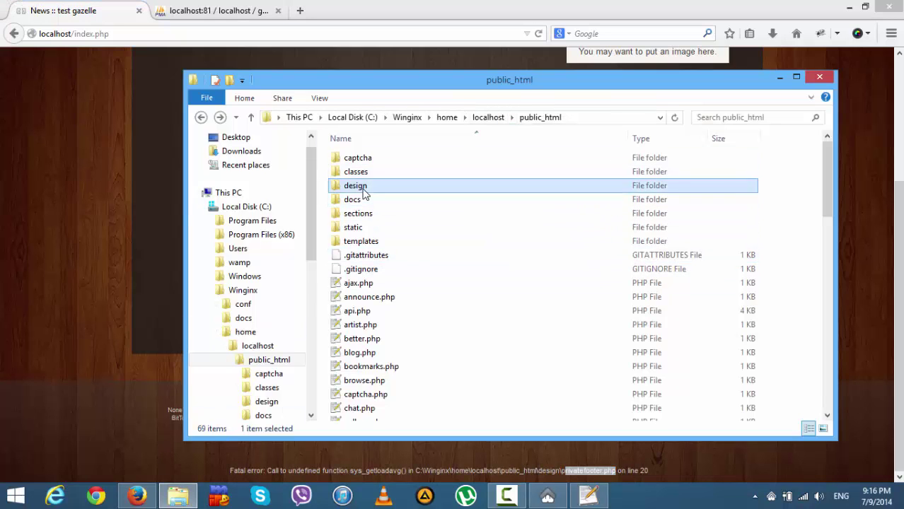
pyautogui.doubleClick(363, 188)
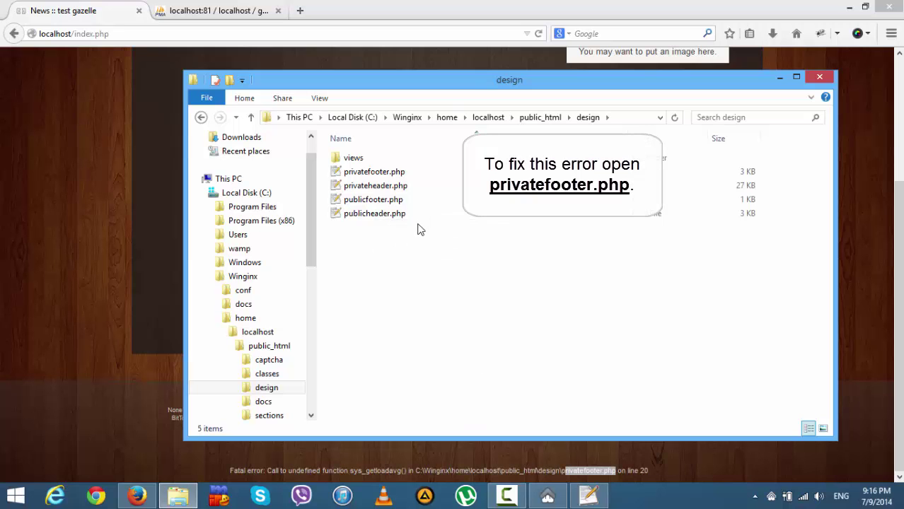
pyautogui.doubleClick(374, 172)
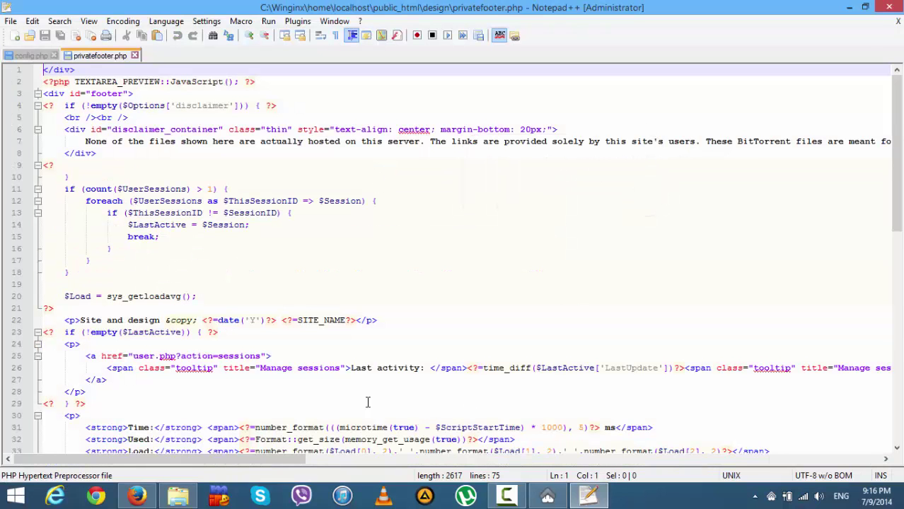
# - Prefix line 20's $Load = sys_getloadavg(); with // in privatefooter.php
pyautogui.click(137, 496)
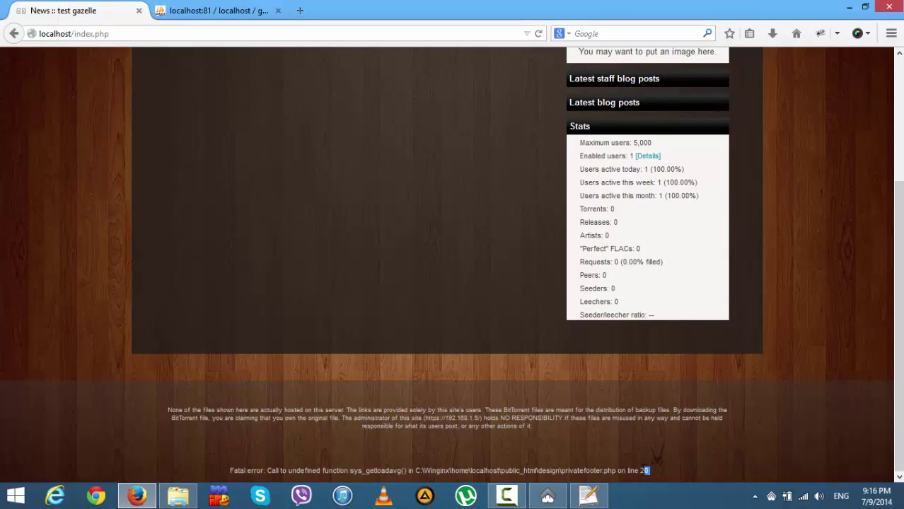
pyautogui.click(591, 496)
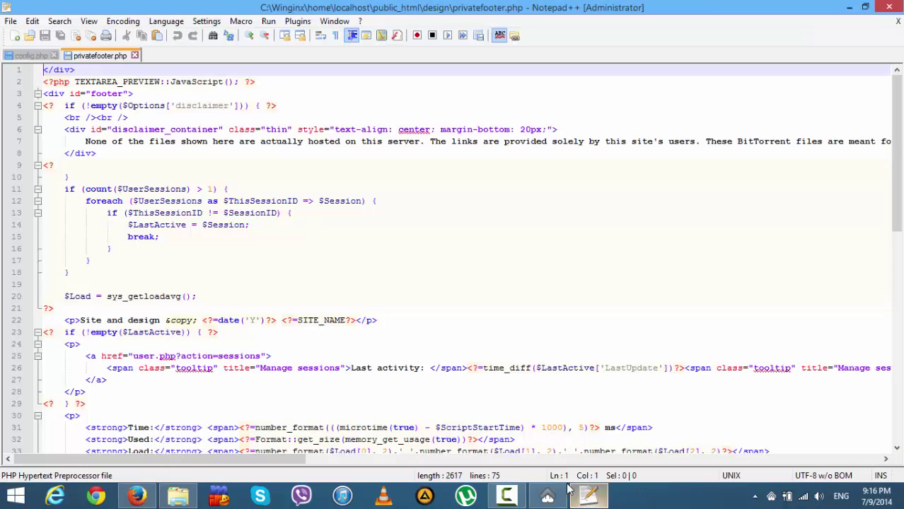
pyautogui.click(12, 300)
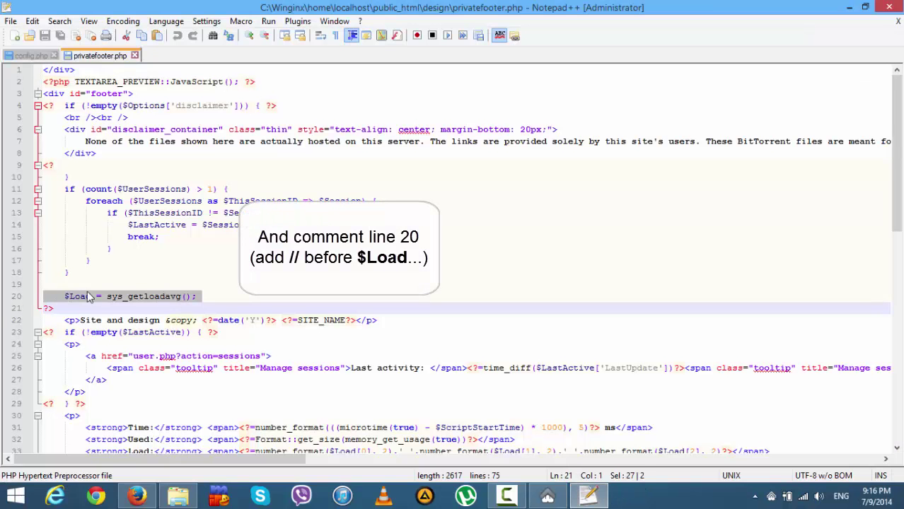
pyautogui.click(68, 299)
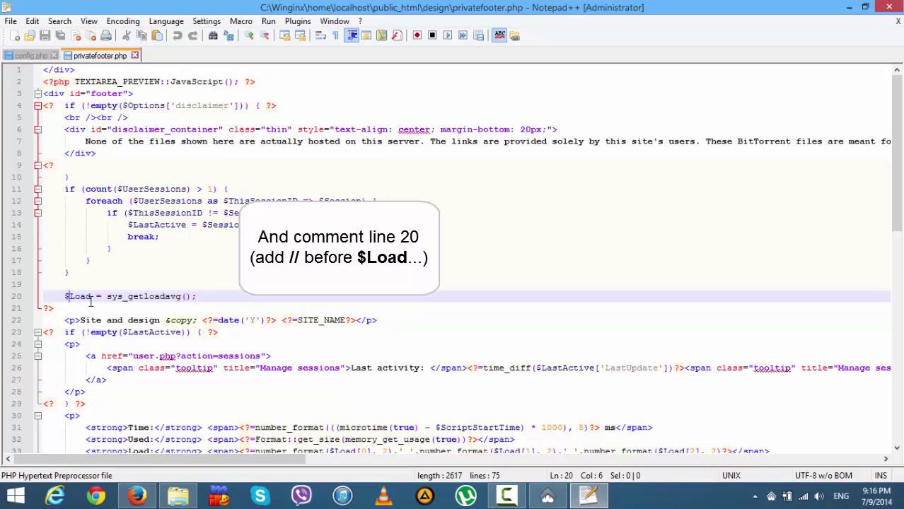
pyautogui.write('//')
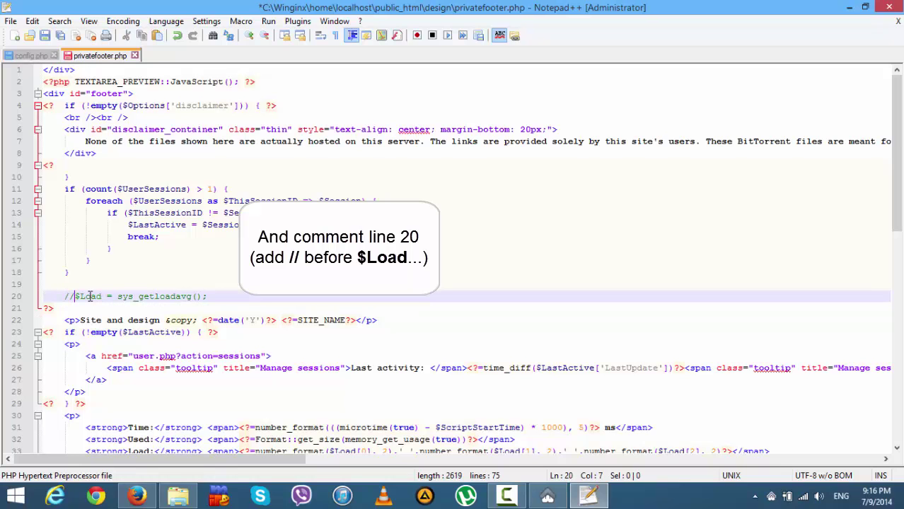